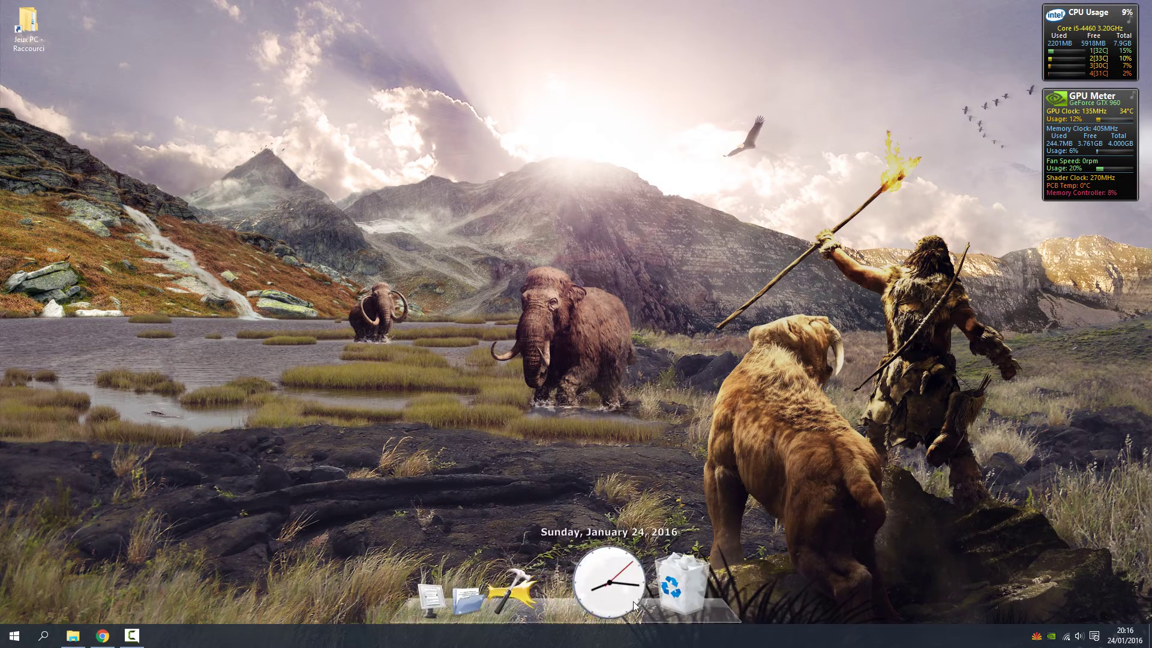
Switch to Chrome and examine the supported Windows versions on the RocketDock download page.
{"action": "left_click", "coordinate": [104, 636]}
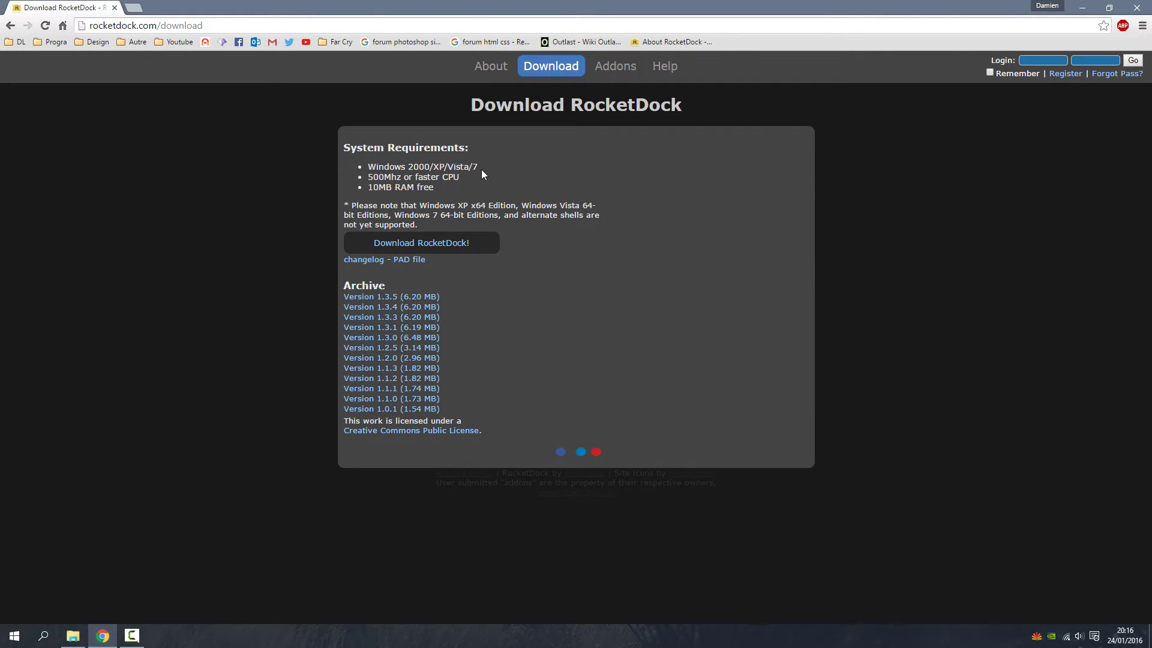
{"action": "left_click_drag", "start_coordinate": [478, 167], "coordinate": [433, 167]}
{"action": "left_click", "coordinate": [453, 165]}
Check the RocketDock-v1.3.5 installer in the Downloads folder in File Explorer and minimize the open windows to return to the desktop.
{"action": "left_click", "coordinate": [72, 635]}
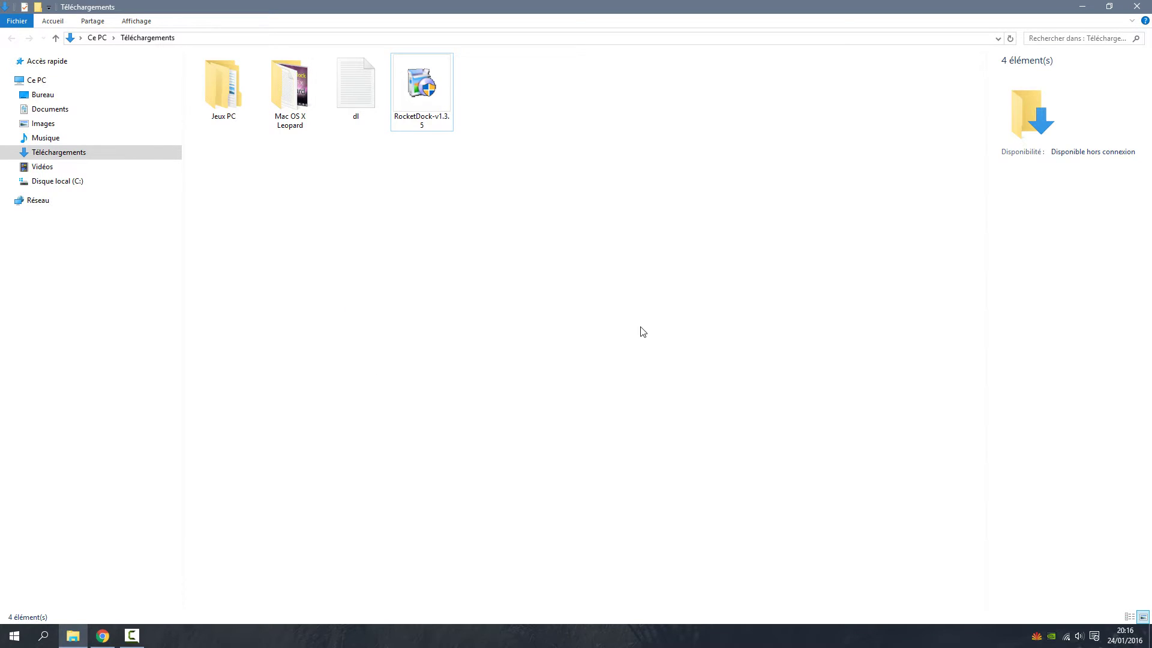
{"action": "left_click_drag", "start_coordinate": [616, 318], "coordinate": [392, 55]}
{"action": "left_click", "coordinate": [420, 180]}
{"action": "left_click", "coordinate": [1082, 6]}
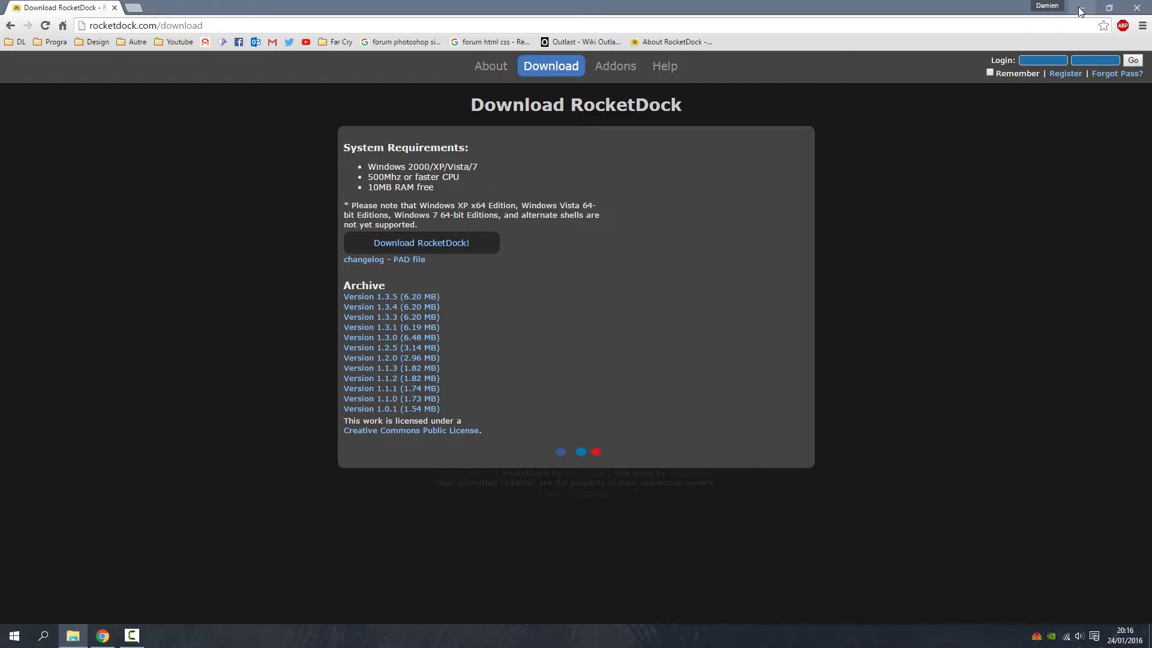
{"action": "left_click", "coordinate": [1082, 7]}
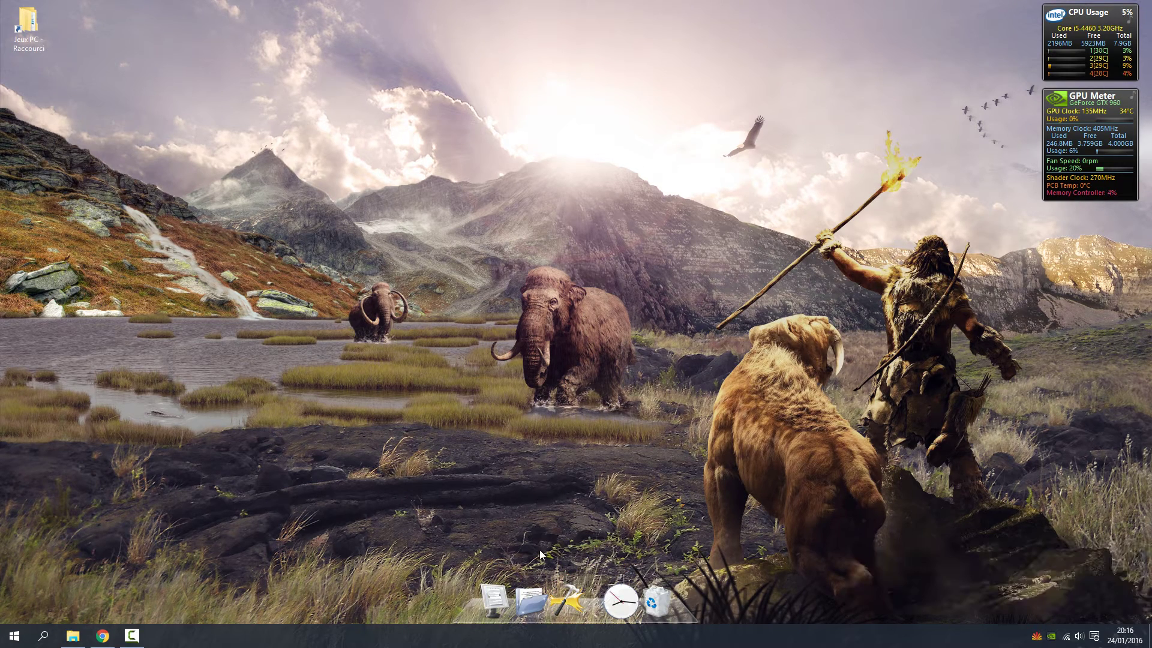
Remove the clock icon from the dock.
{"action": "right_click", "coordinate": [621, 587]}
{"action": "left_click", "coordinate": [643, 492]}
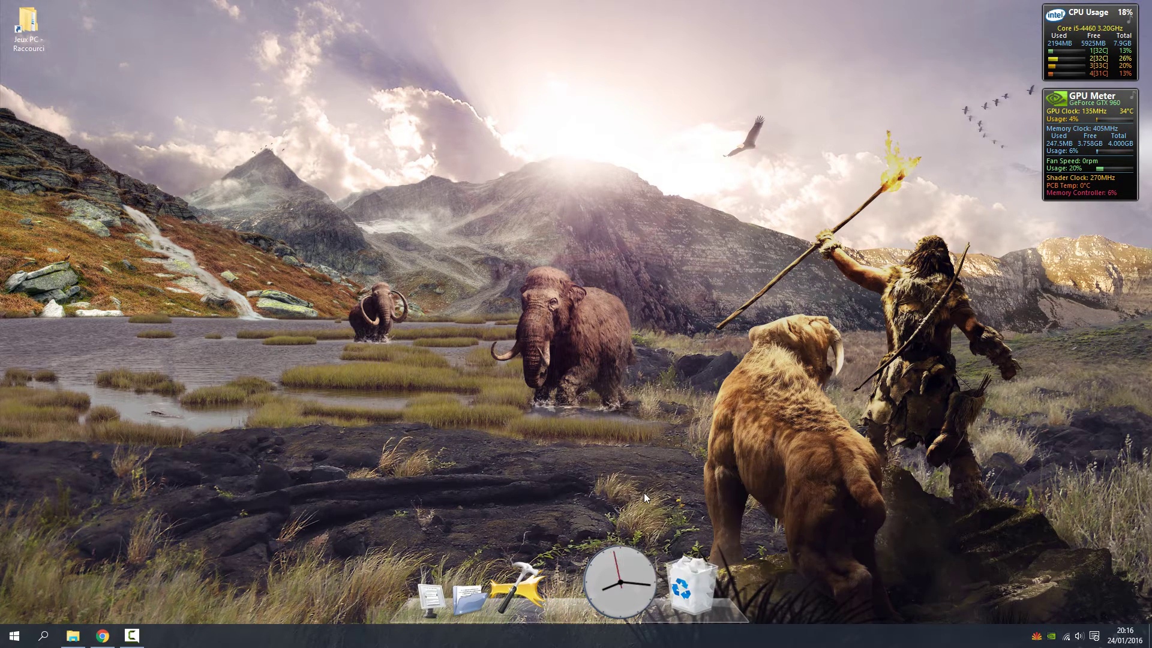
Add the Changelog file from the RocketDock program folder and the desktop's Jeux PC shortcut to the dock.
{"action": "right_click", "coordinate": [613, 601]}
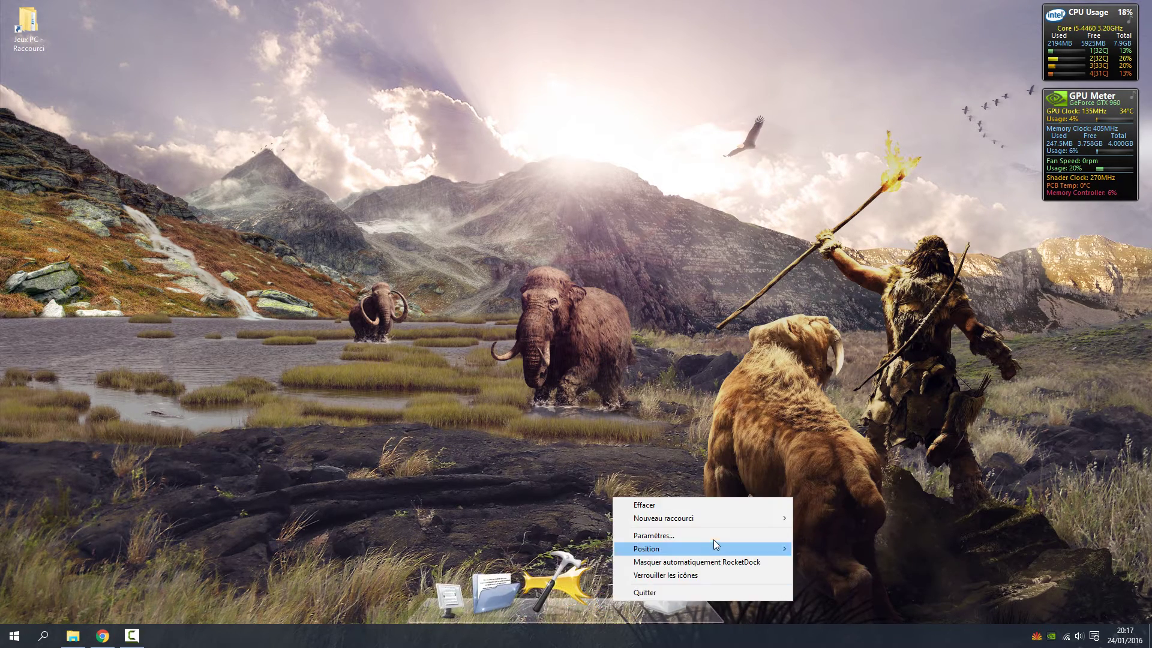
{"action": "mouse_move", "coordinate": [727, 518]}
{"action": "left_click", "coordinate": [822, 519]}
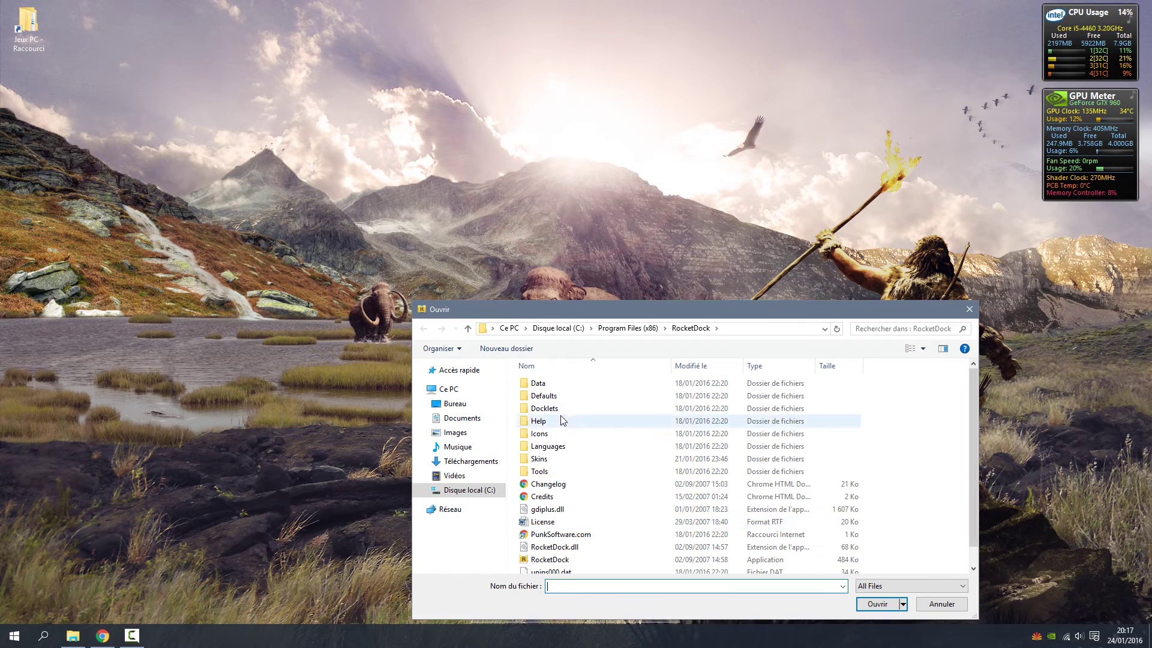
{"action": "left_click", "coordinate": [566, 484]}
{"action": "left_click", "coordinate": [877, 603]}
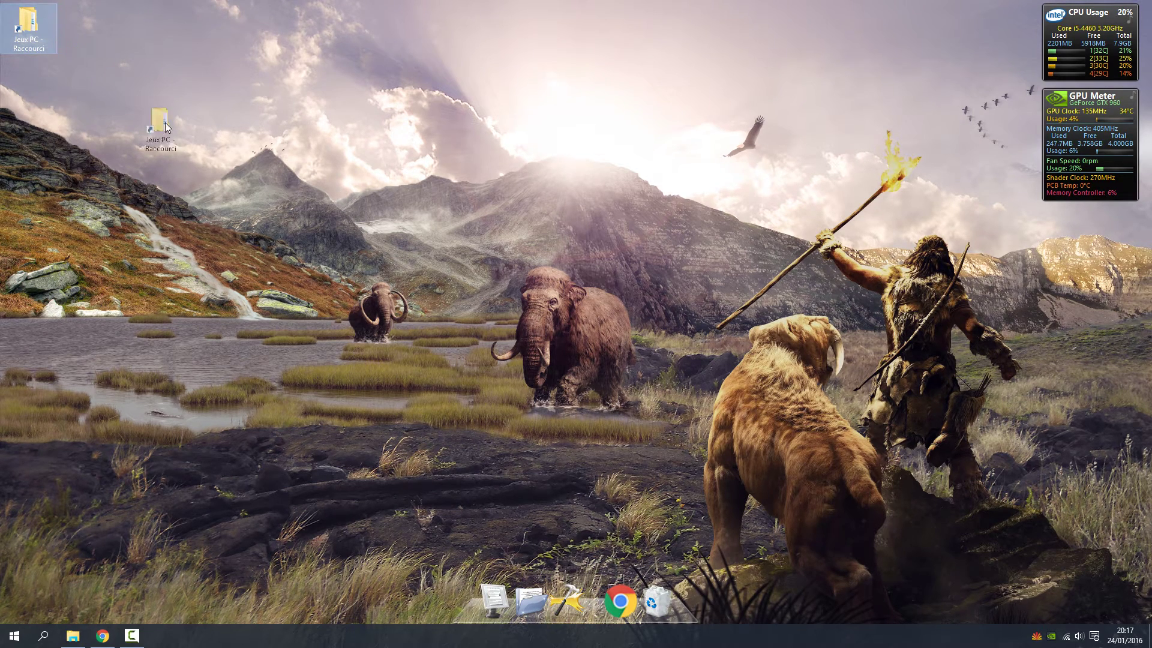
{"action": "left_click_drag", "start_coordinate": [592, 598], "coordinate": [592, 598]}
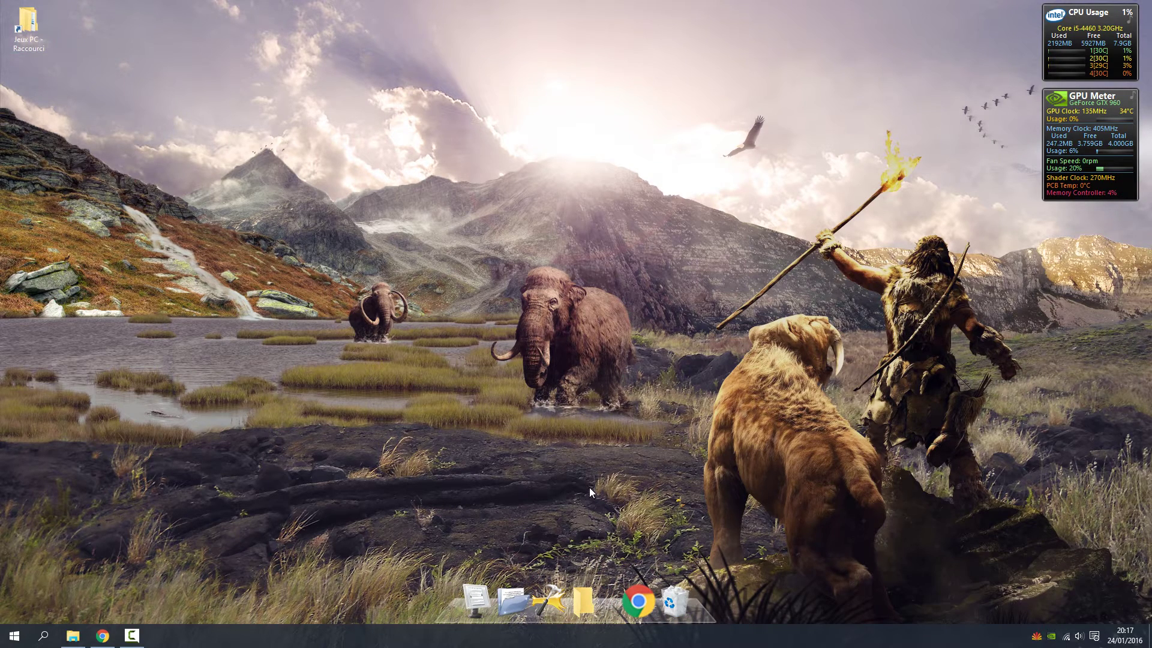
In the dock settings, set the icon transparency to 70% and the icon size to 68 px.
{"action": "right_click", "coordinate": [607, 610]}
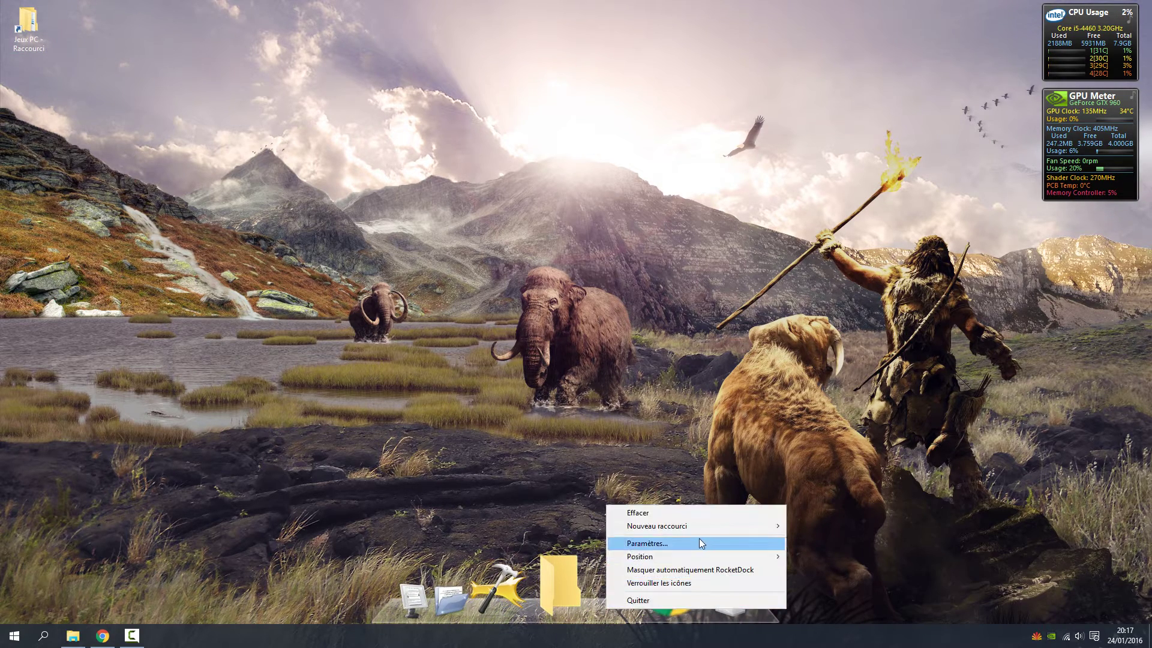
{"action": "left_click", "coordinate": [669, 545]}
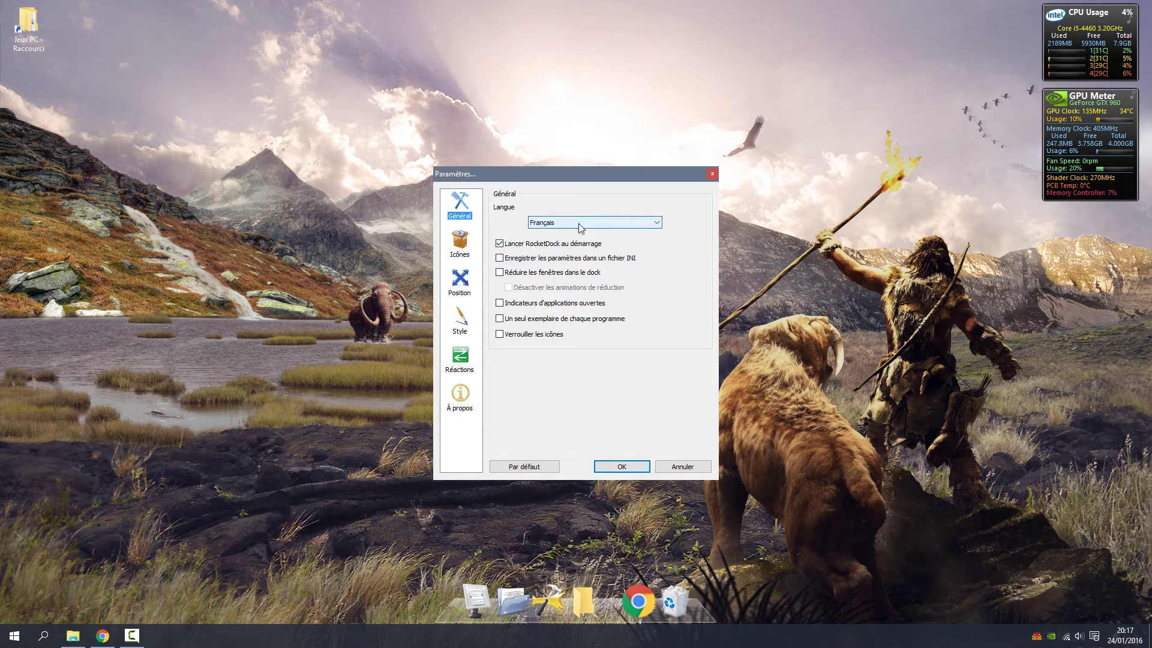
{"action": "left_click_drag", "start_coordinate": [566, 174], "coordinate": [622, 117]}
{"action": "left_click", "coordinate": [517, 190]}
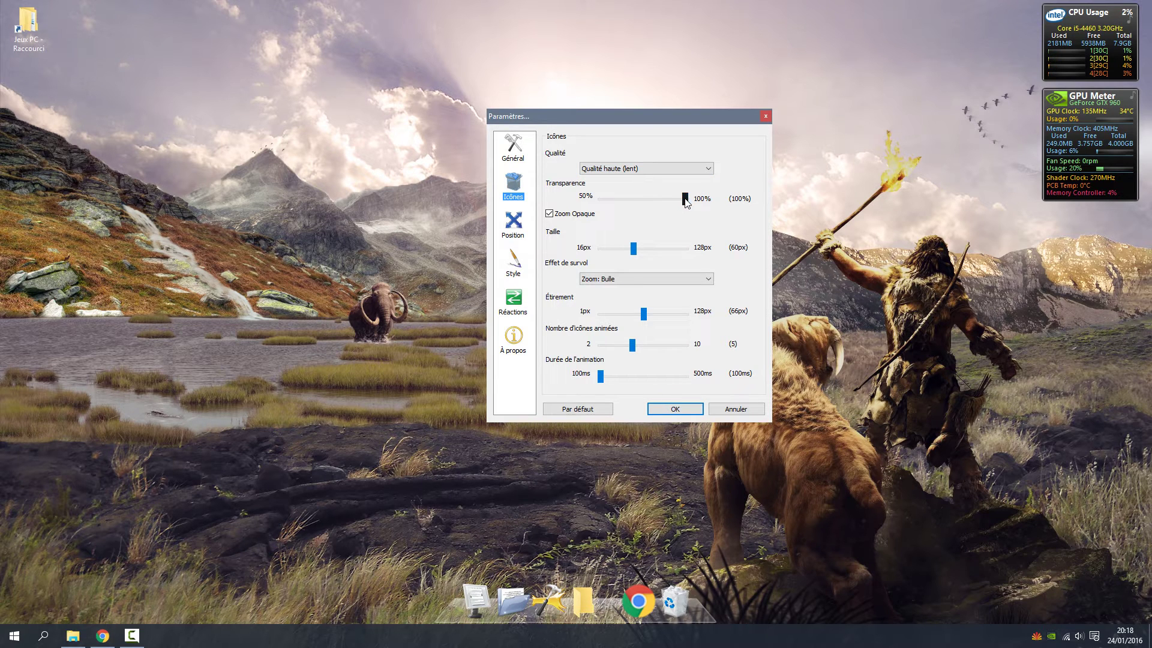
{"action": "left_click_drag", "start_coordinate": [687, 202], "coordinate": [634, 202]}
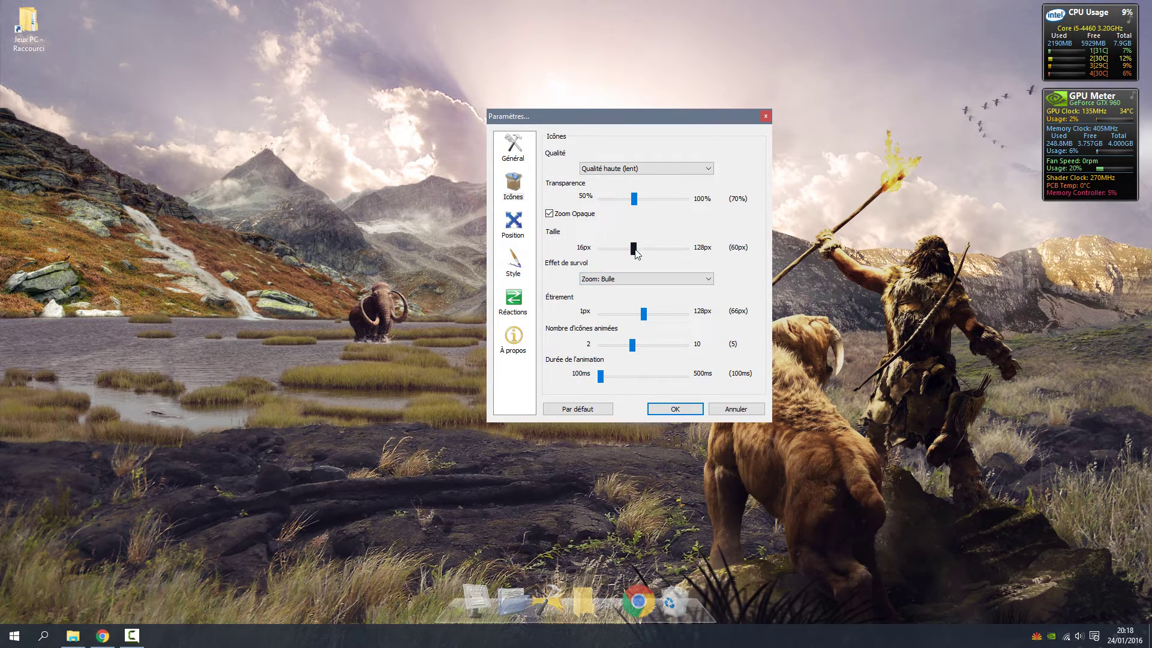
{"action": "mouse_move", "coordinate": [636, 252]}
{"action": "left_mouse_down"}
{"action": "mouse_move", "coordinate": [651, 249]}
{"action": "mouse_move", "coordinate": [620, 246]}
{"action": "mouse_move", "coordinate": [642, 249]}
{"action": "left_mouse_up"}
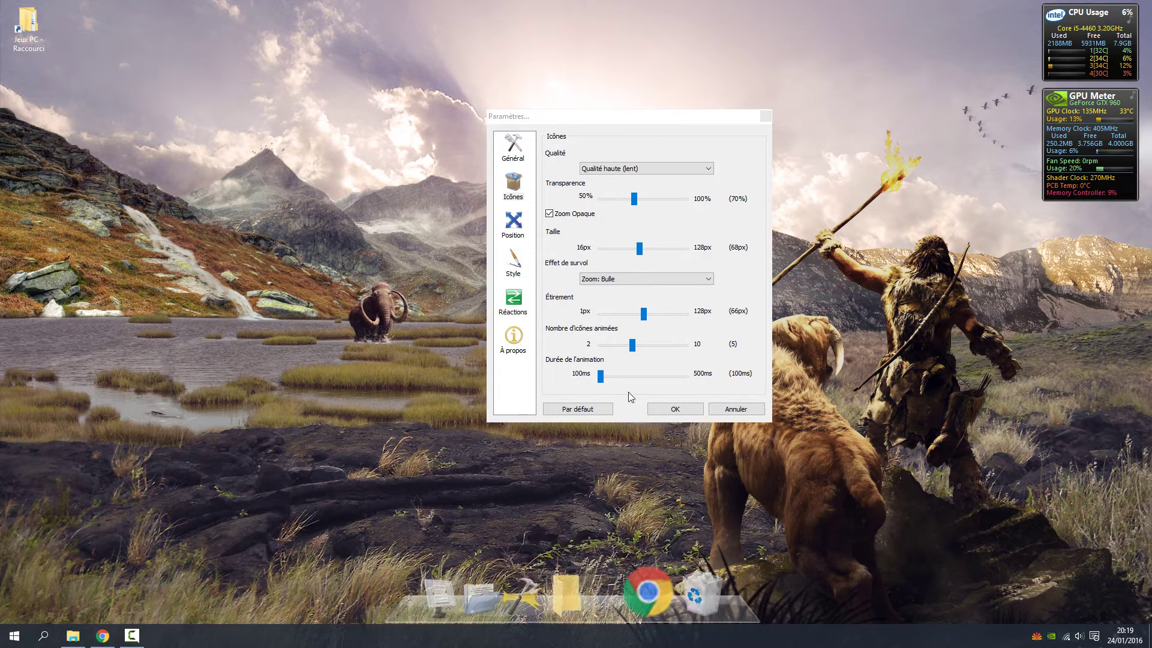
Try the Zoom: Plateau and Étirement Continu hover effects on the dock icons and return to Zoom: Bulle.
{"action": "left_click", "coordinate": [621, 278]}
{"action": "left_click", "coordinate": [622, 310]}
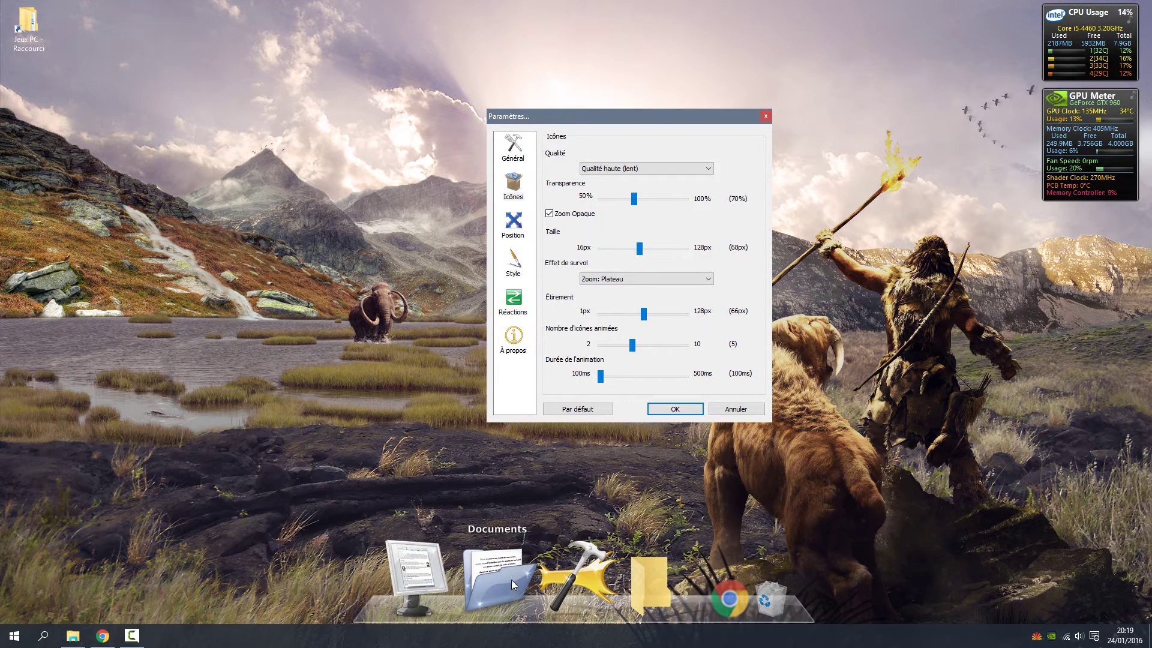
{"action": "left_click", "coordinate": [621, 278]}
{"action": "left_click", "coordinate": [614, 311]}
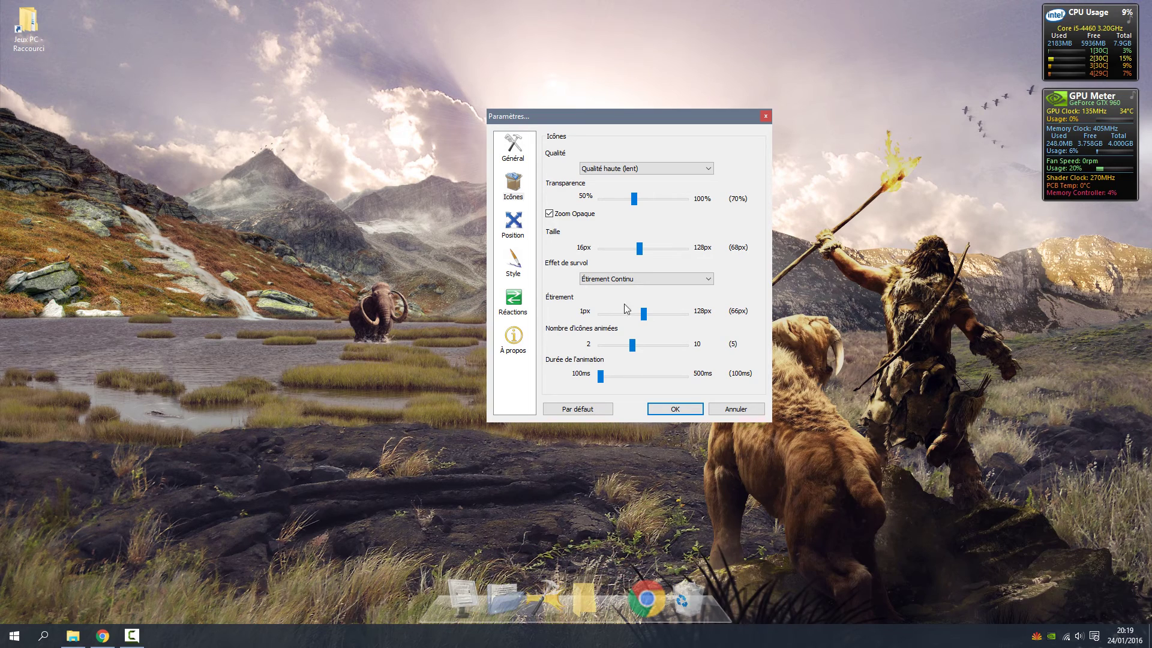
{"action": "left_click", "coordinate": [617, 279]}
{"action": "left_click", "coordinate": [617, 298]}
Set the icons' hover stretch to 83 px and the number of animated icons to 7.
{"action": "left_click_drag", "start_coordinate": [643, 314], "coordinate": [704, 320]}
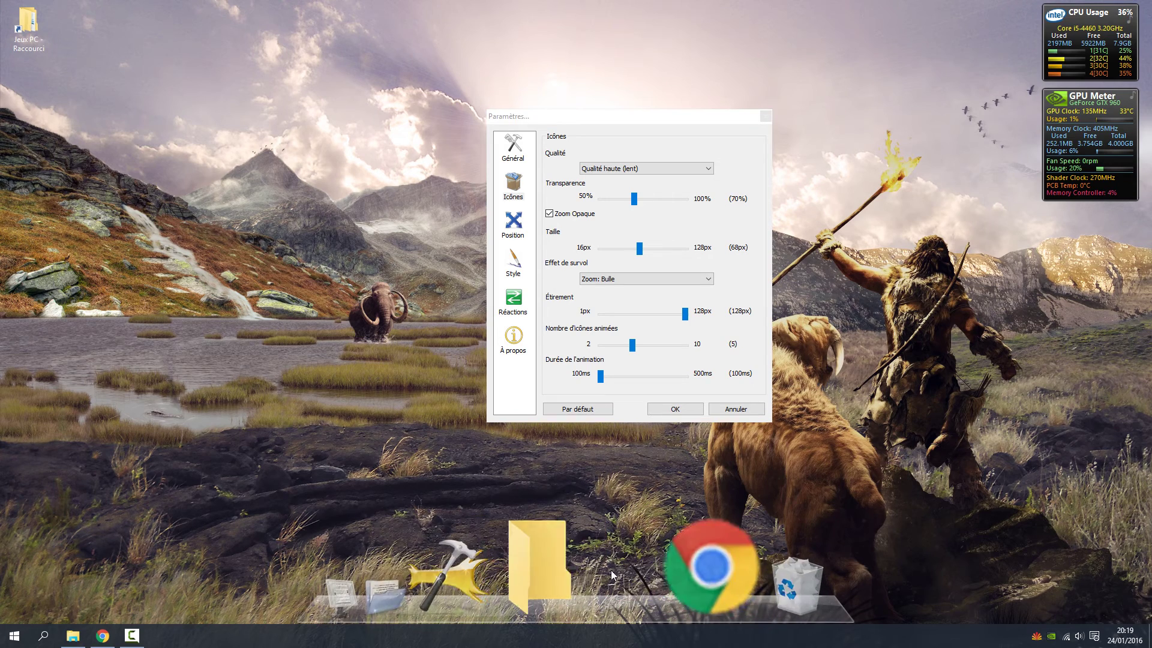
{"action": "left_click_drag", "start_coordinate": [676, 316], "coordinate": [610, 348]}
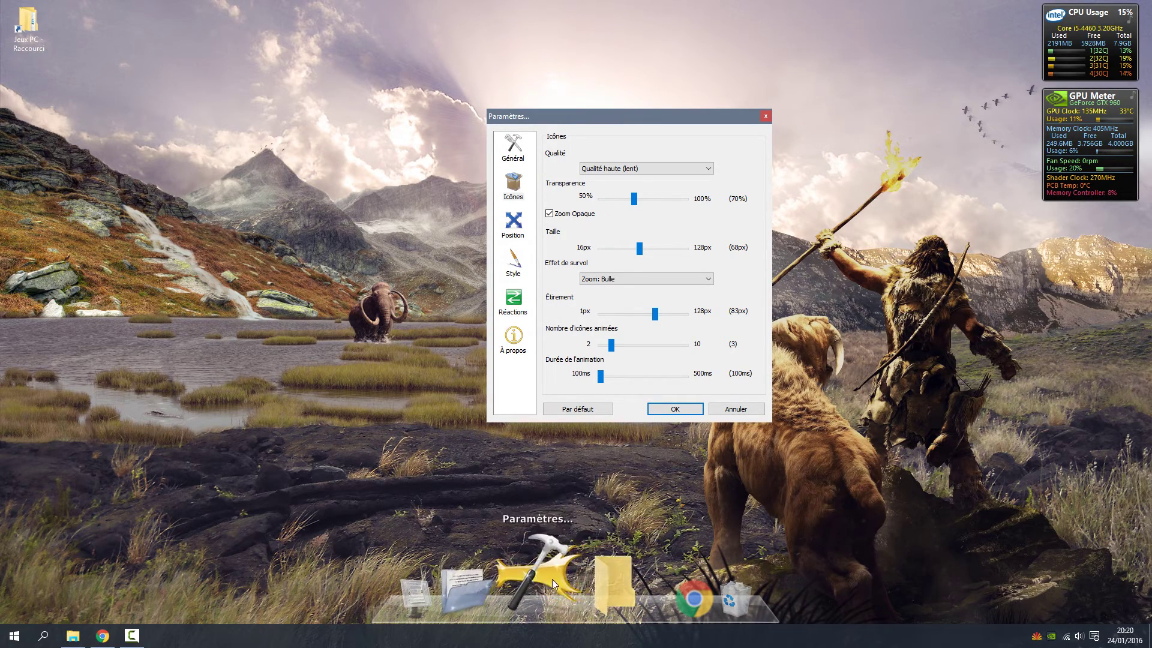
{"action": "left_click_drag", "start_coordinate": [614, 353], "coordinate": [655, 353]}
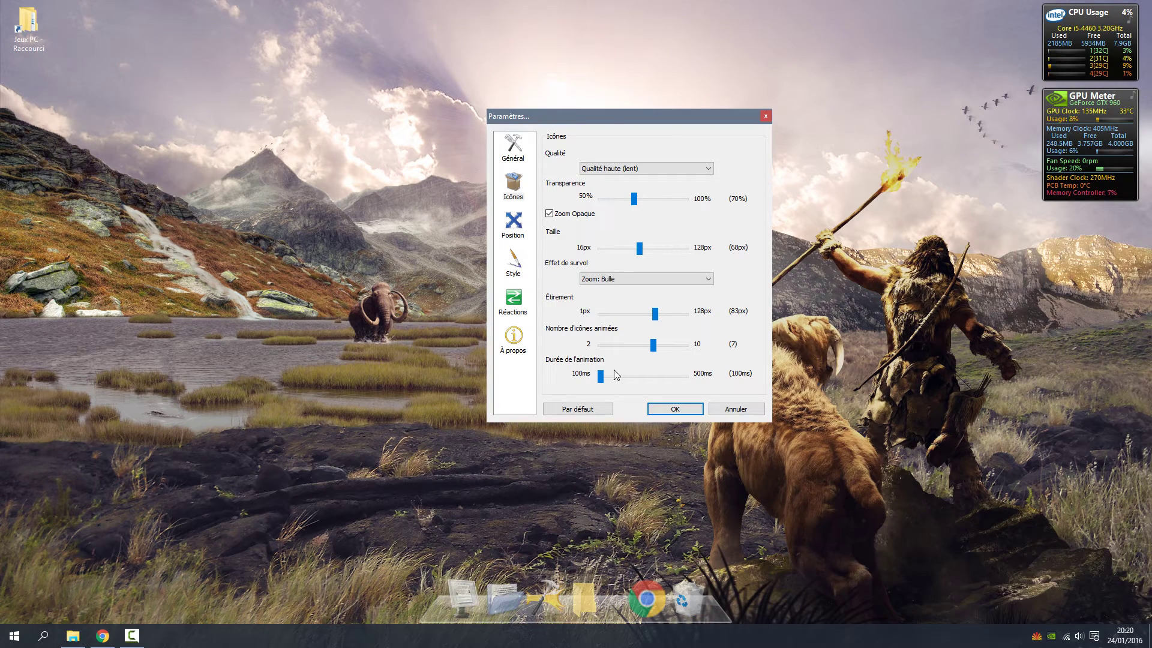
Try an animation duration of 469 ms for the icons and return it to 100 ms.
{"action": "left_click_drag", "start_coordinate": [599, 375], "coordinate": [679, 375]}
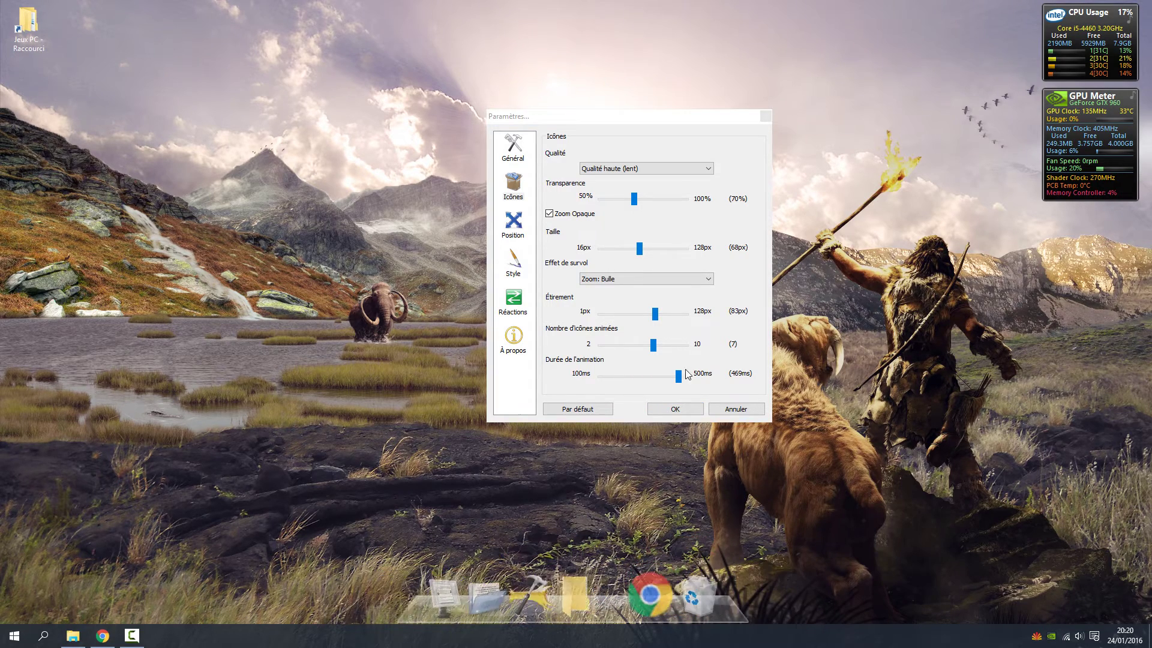
{"action": "left_click_drag", "start_coordinate": [679, 376], "coordinate": [538, 375]}
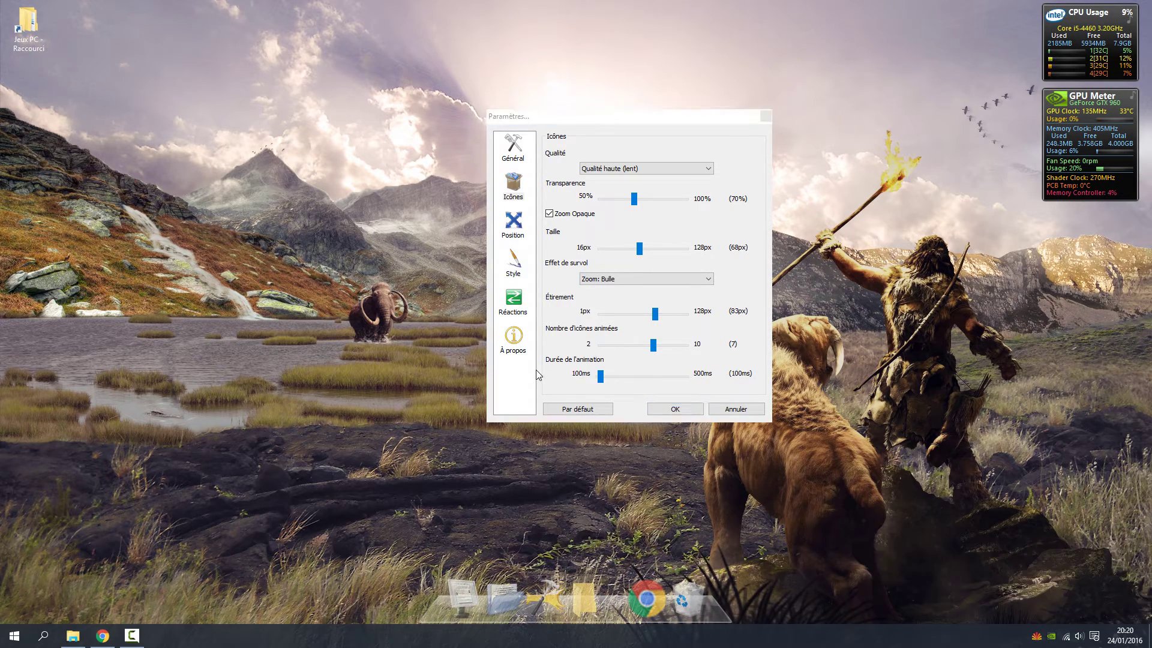
Try the dock position À gauche and return it to En bas.
{"action": "left_click", "coordinate": [514, 225]}
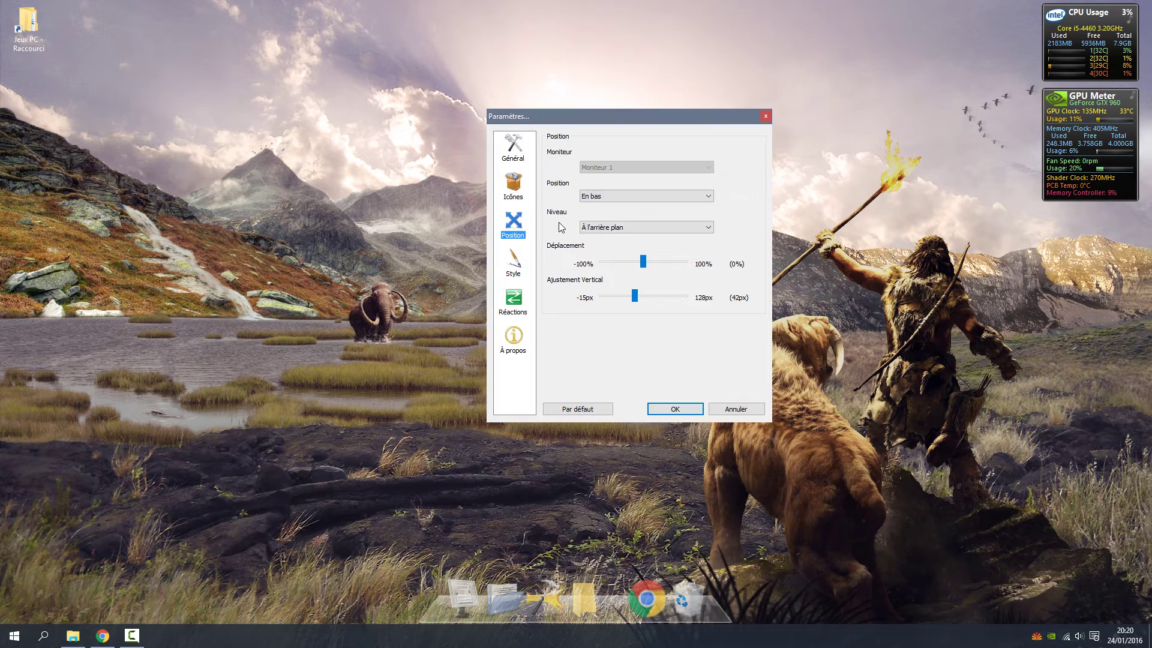
{"action": "left_click", "coordinate": [617, 196]}
{"action": "left_click", "coordinate": [600, 222]}
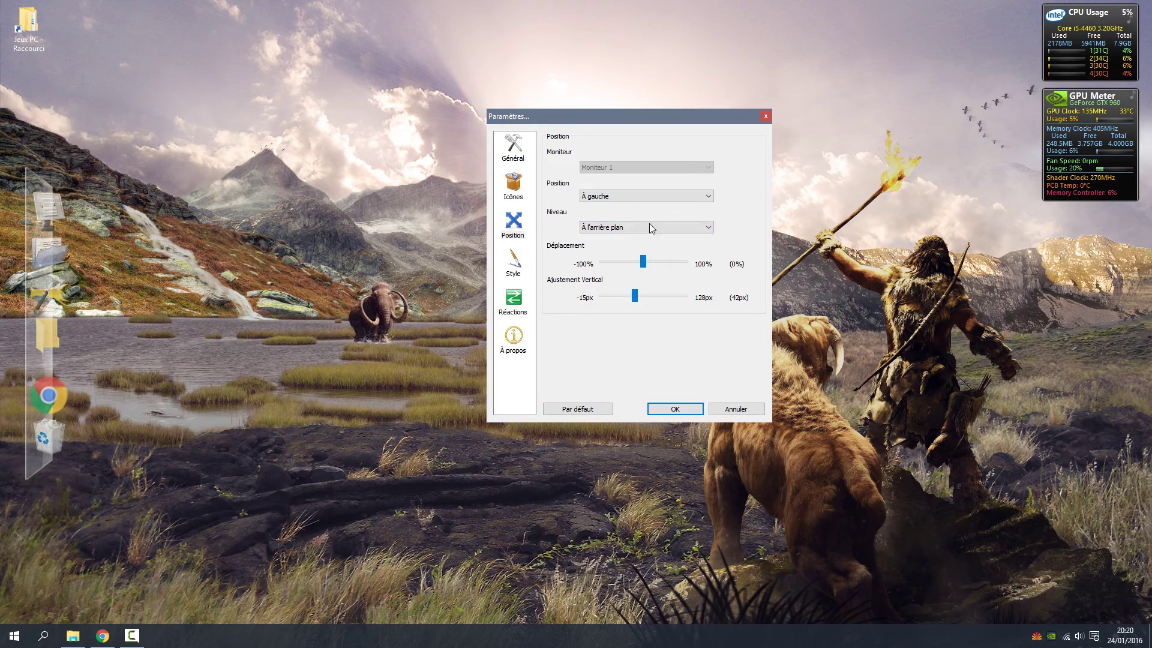
{"action": "left_click", "coordinate": [647, 198]}
{"action": "left_click", "coordinate": [626, 217]}
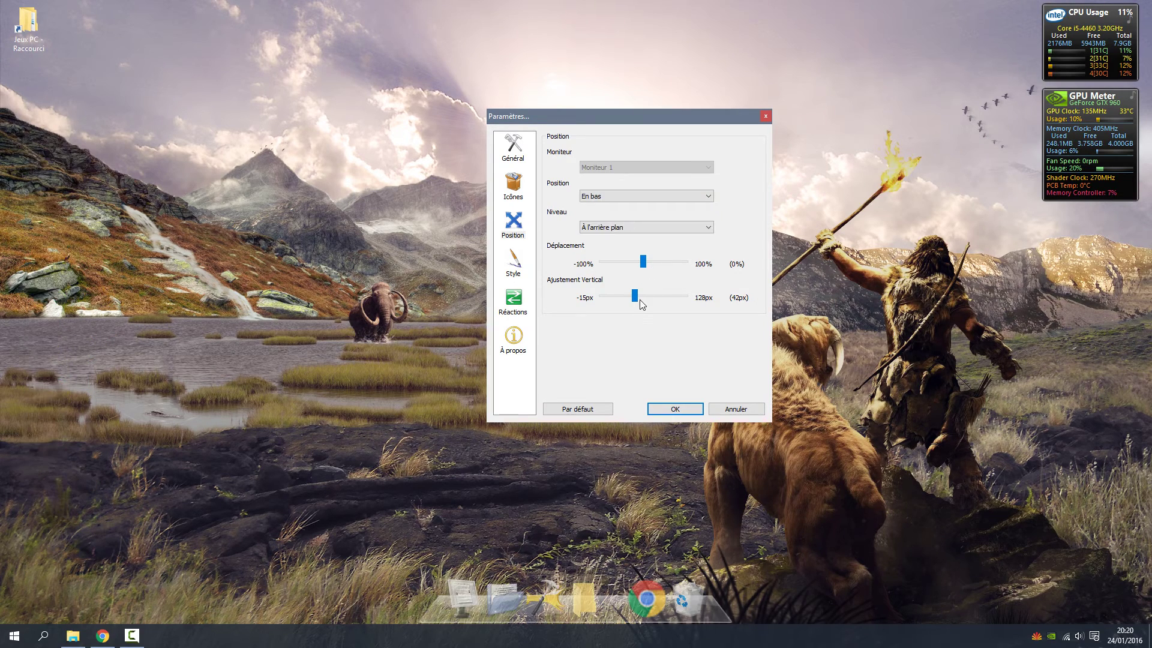
Set the dock's vertical adjustment to 41 px and its displacement to -20%.
{"action": "mouse_move", "coordinate": [636, 301]}
{"action": "left_mouse_down"}
{"action": "mouse_move", "coordinate": [599, 300]}
{"action": "mouse_move", "coordinate": [690, 300]}
{"action": "mouse_move", "coordinate": [597, 300]}
{"action": "mouse_move", "coordinate": [635, 298]}
{"action": "left_mouse_up"}
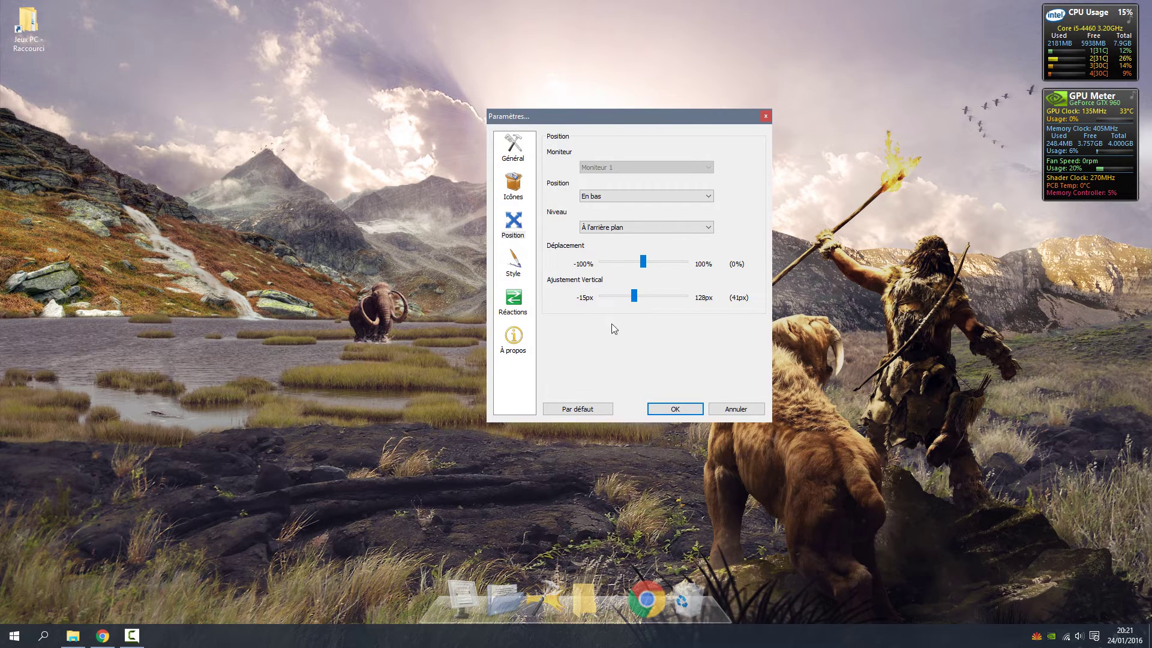
{"action": "mouse_move", "coordinate": [644, 266]}
{"action": "left_mouse_down"}
{"action": "mouse_move", "coordinate": [600, 264]}
{"action": "mouse_move", "coordinate": [682, 264]}
{"action": "mouse_move", "coordinate": [636, 264]}
{"action": "left_mouse_up"}
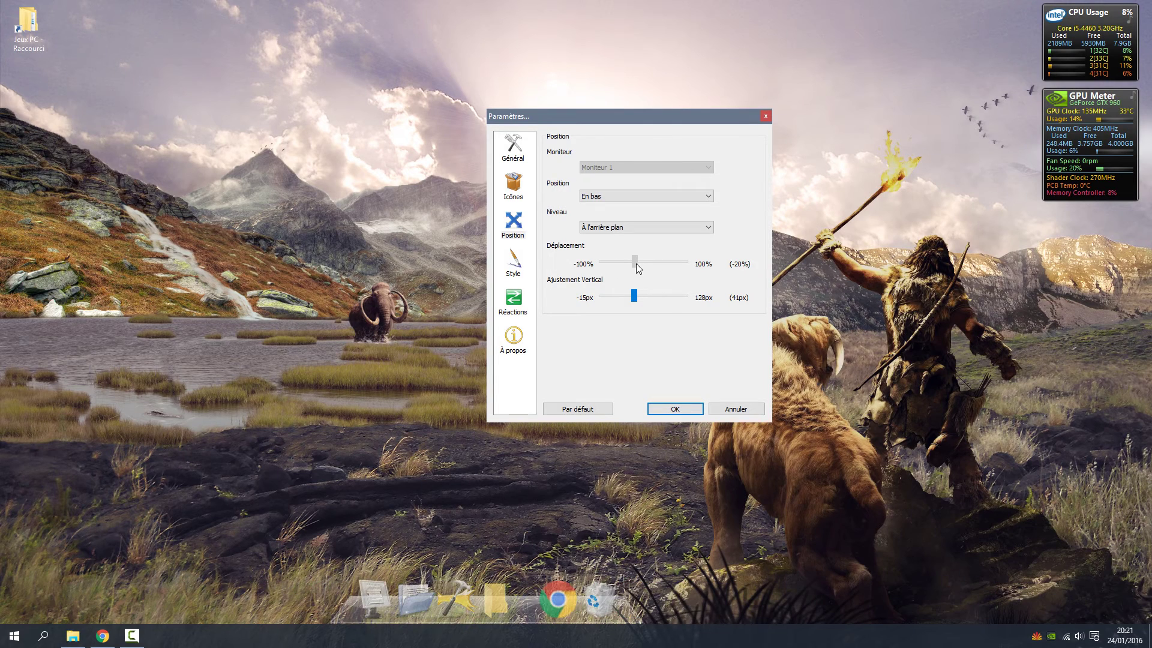
Try the CrystalXP.net theme on the dock and return to the Mac OS X Leopard theme.
{"action": "left_click", "coordinate": [511, 271]}
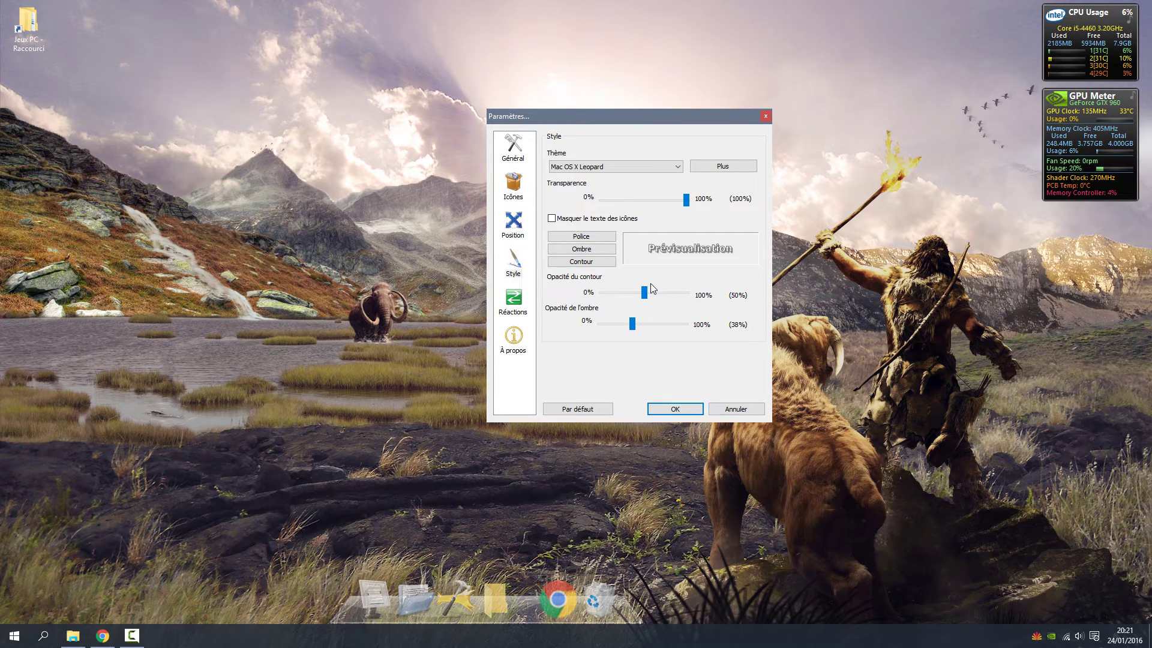
{"action": "left_click", "coordinate": [620, 170]}
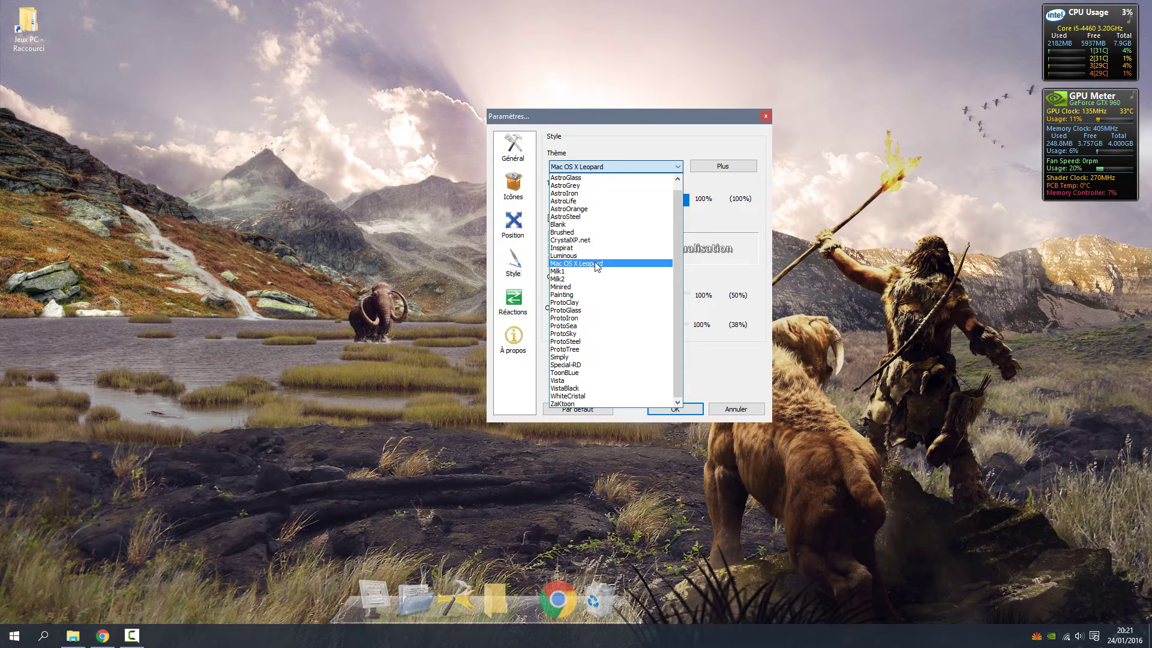
{"action": "left_click", "coordinate": [593, 240]}
{"action": "left_click", "coordinate": [600, 167]}
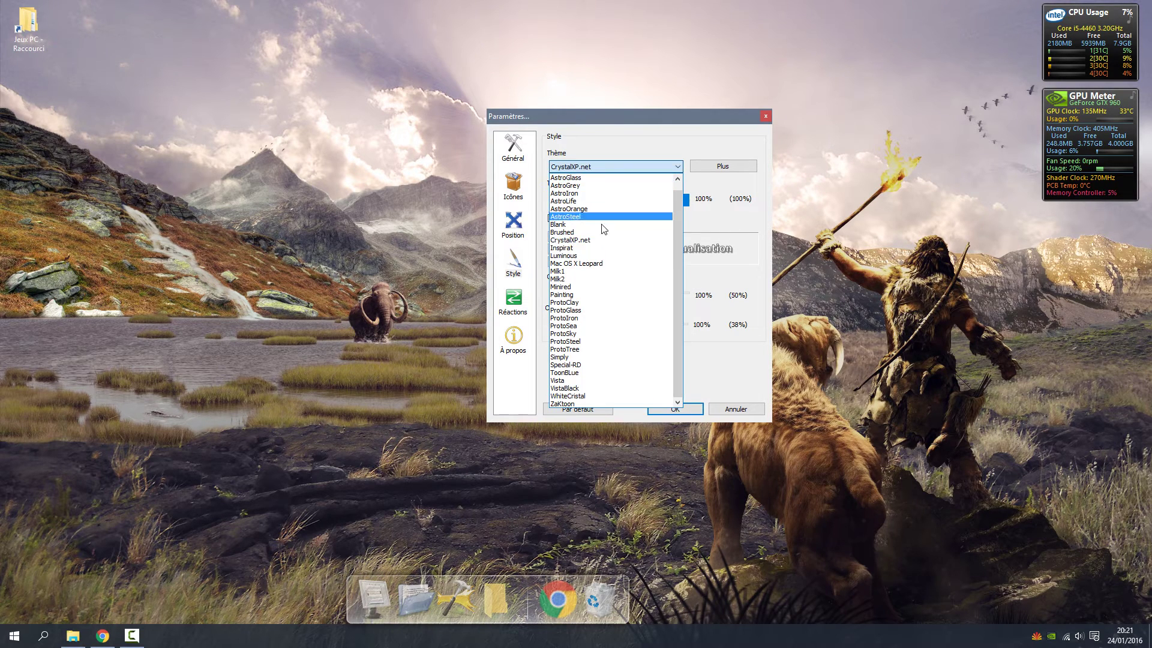
{"action": "left_click", "coordinate": [600, 259]}
Switch to Chrome and browse the popular addons on the RocketDock site for the Mac OS X Leopard Skin.
{"action": "left_click", "coordinate": [102, 635]}
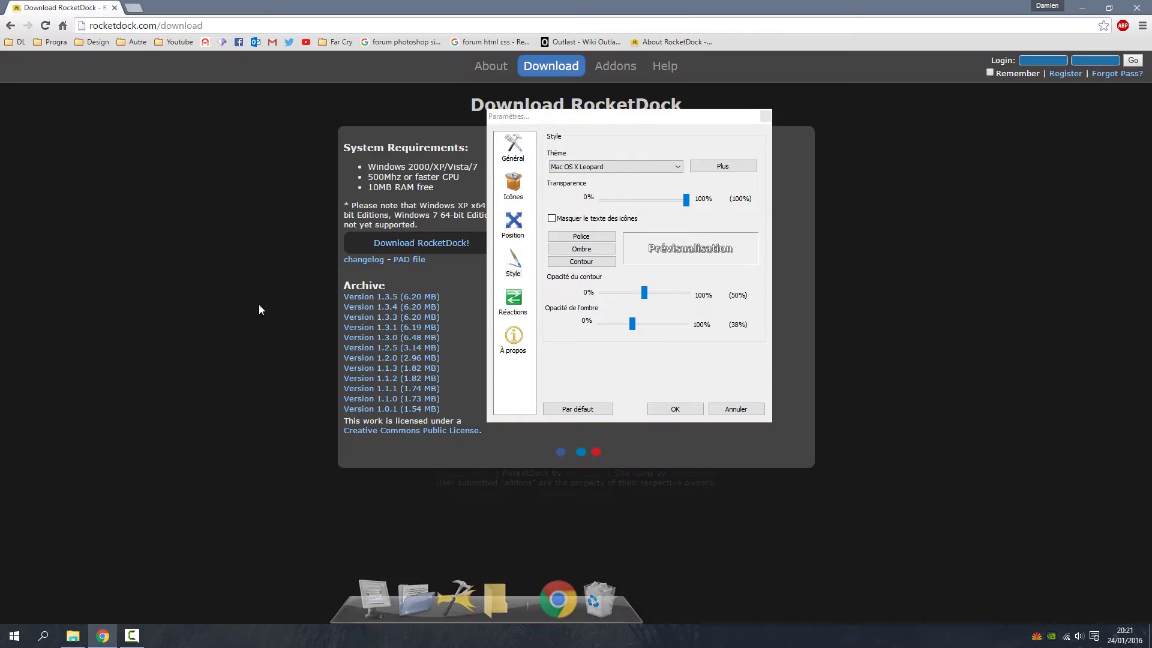
{"action": "left_click", "coordinate": [663, 443]}
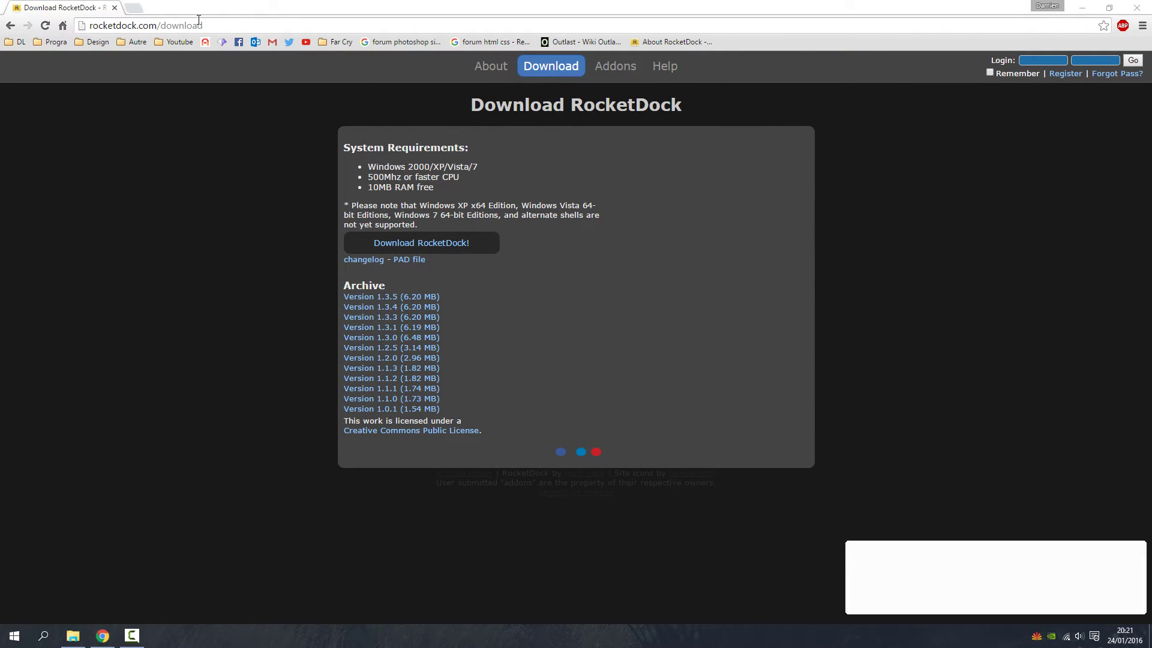
{"action": "left_click", "coordinate": [617, 67]}
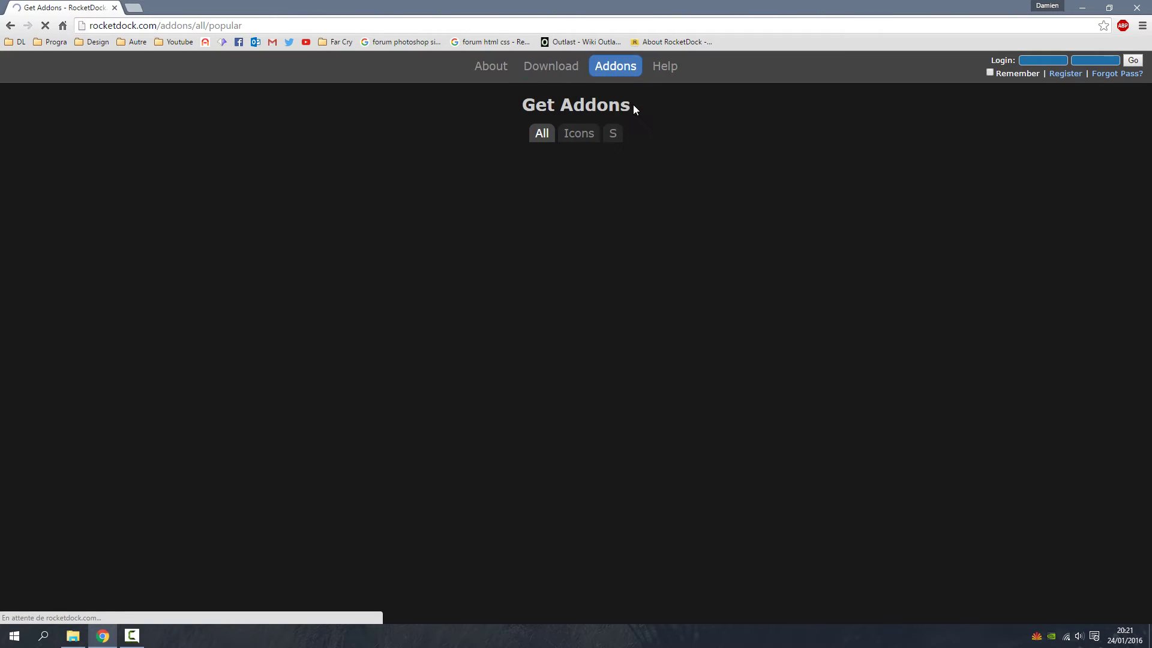
{"action": "scroll", "coordinate": [502, 250], "scroll_direction": "down", "scroll_amount": 2}
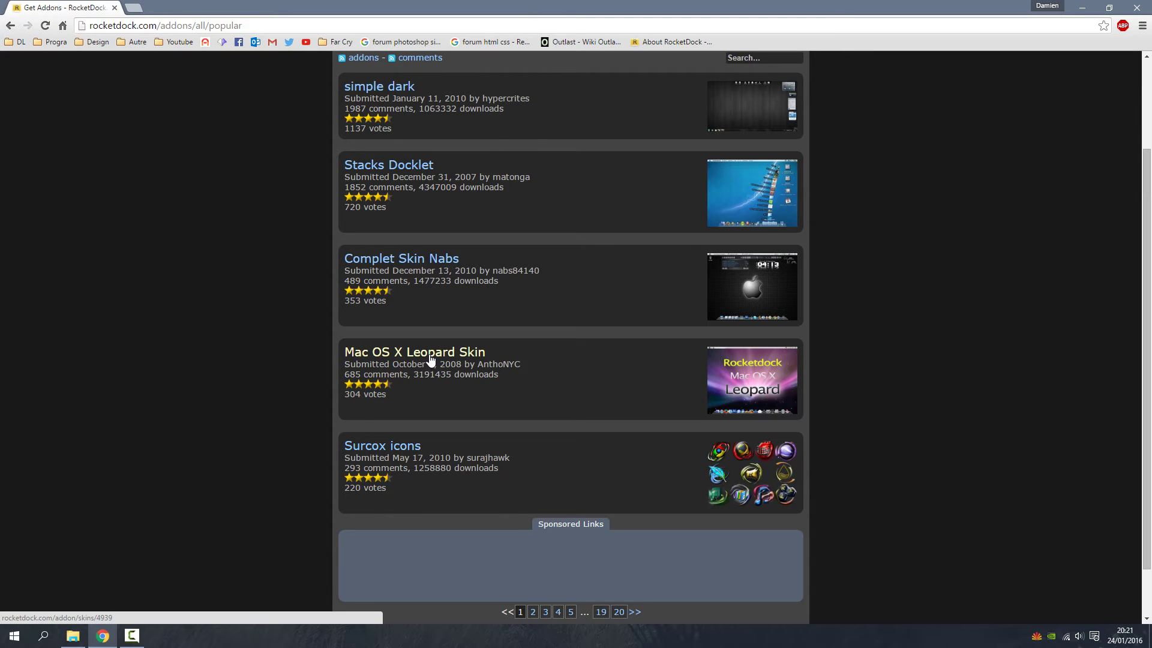
Switch to File Explorer, locate the downloaded Mac OS X Leopard folder, and check the skins folder C:\Program Files (x86)\RocketDock\Skins.
{"action": "left_click", "coordinate": [72, 636]}
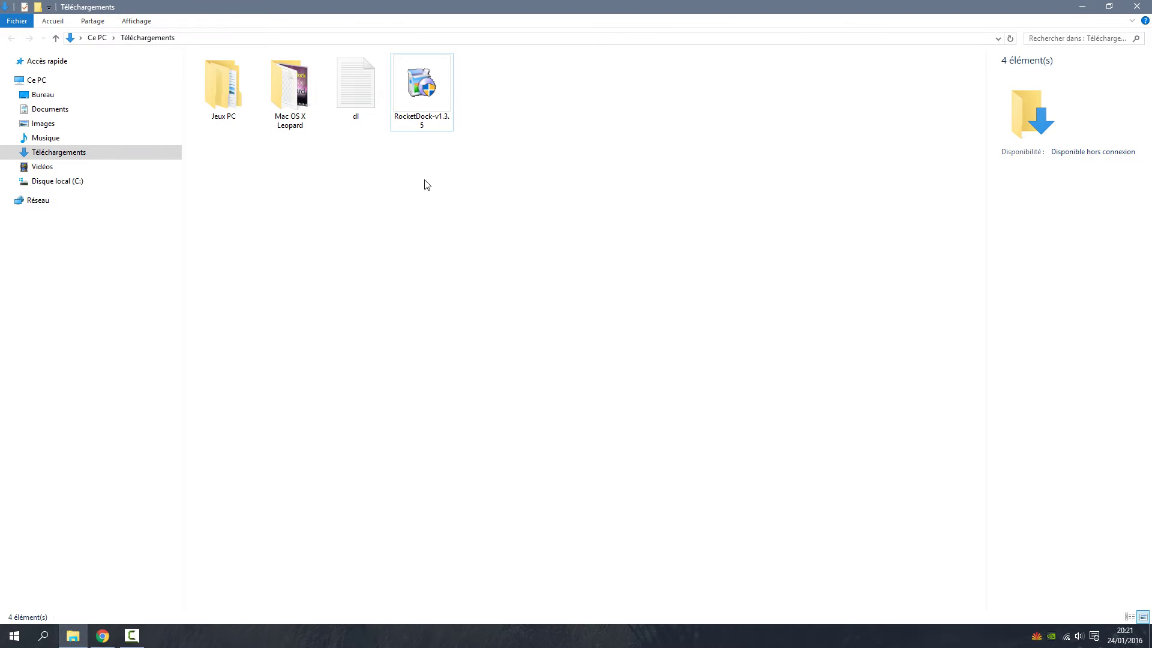
{"action": "left_click", "coordinate": [285, 108]}
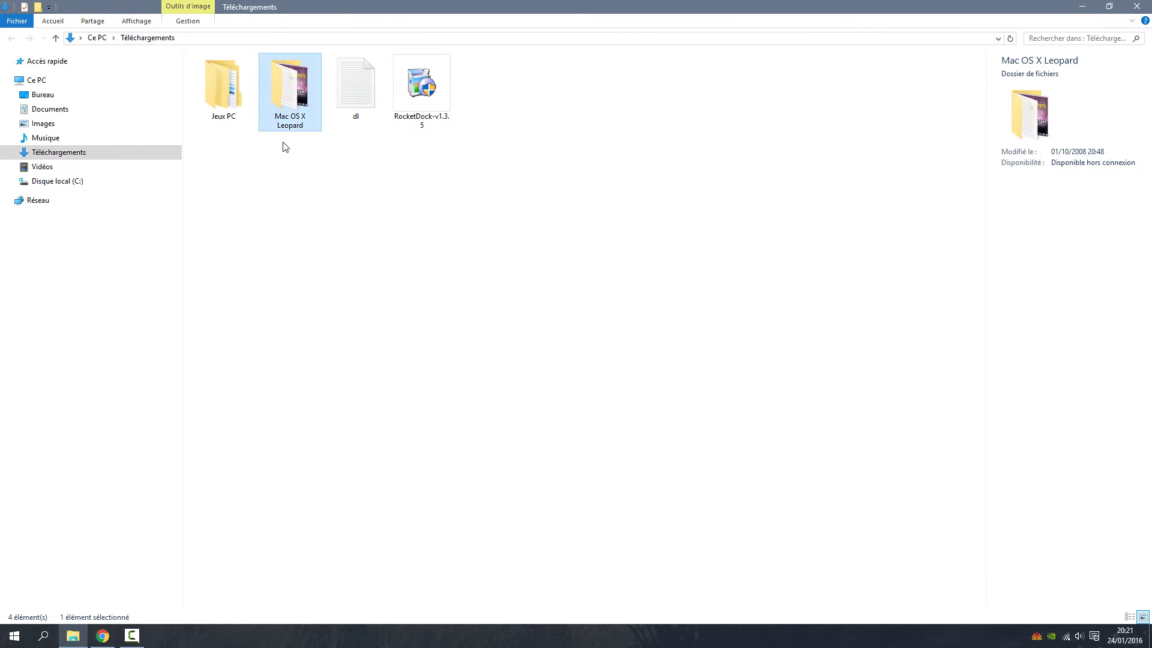
{"action": "left_click", "coordinate": [84, 181]}
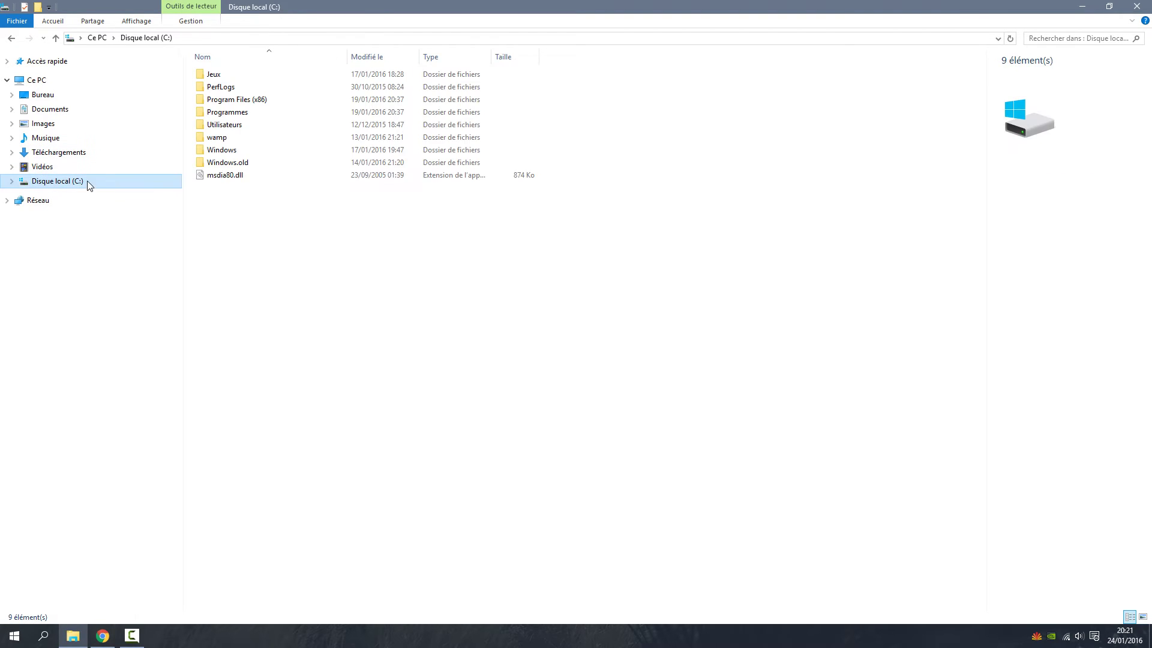
{"action": "double_click", "coordinate": [250, 101]}
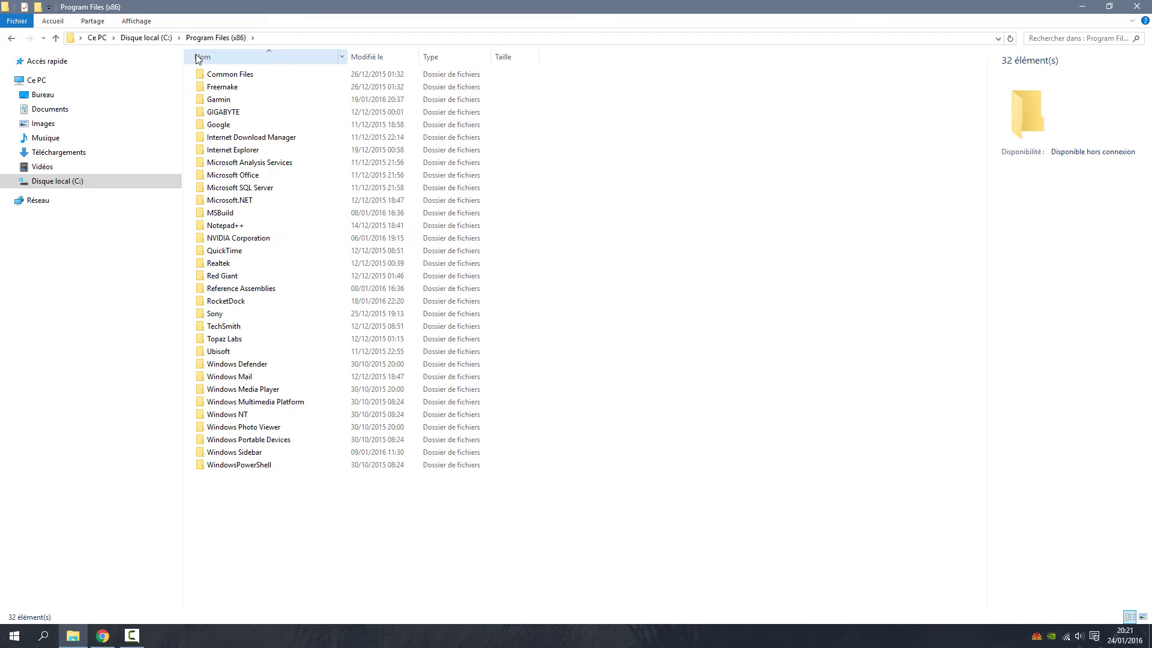
{"action": "double_click", "coordinate": [259, 301]}
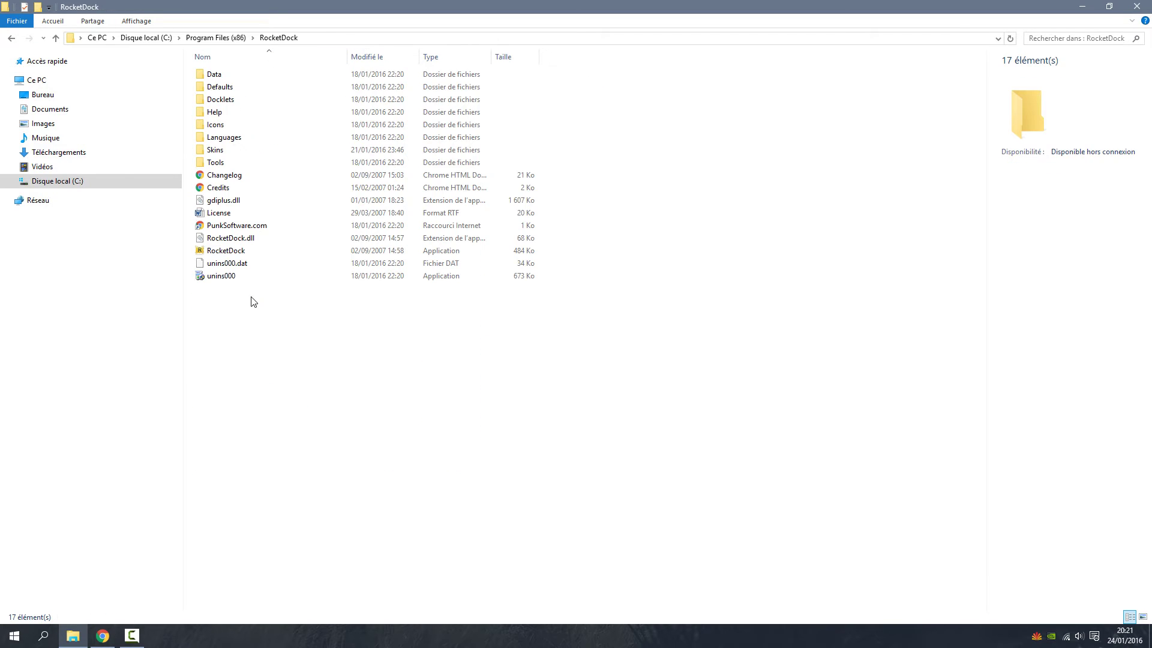
{"action": "double_click", "coordinate": [233, 152]}
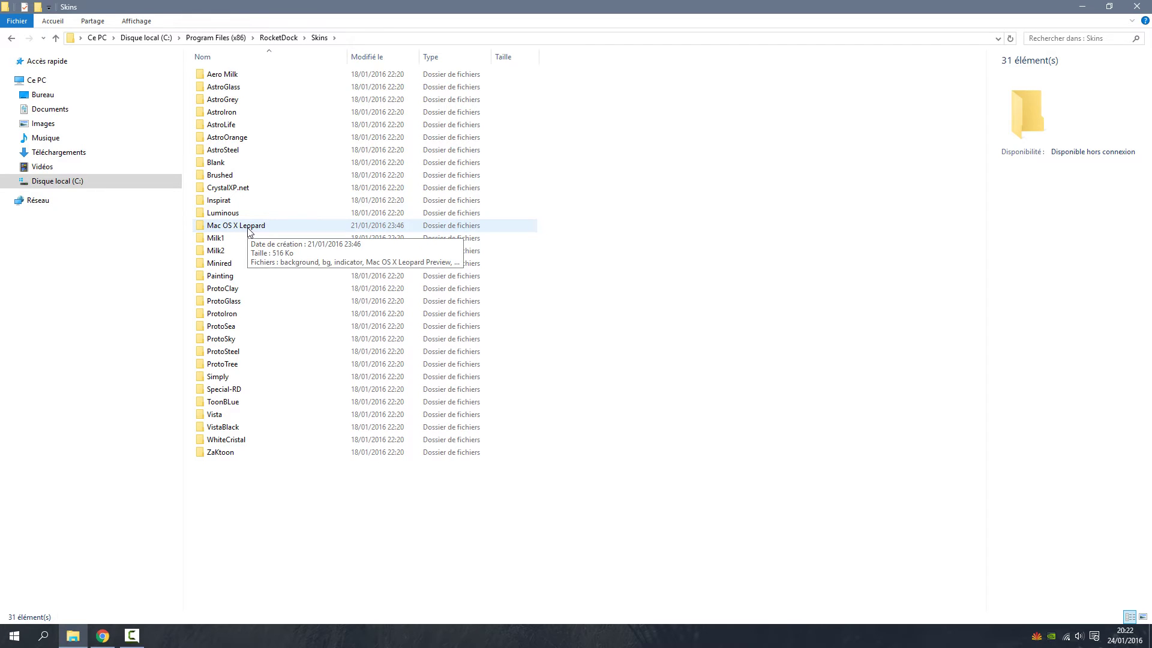
{"action": "left_click", "coordinate": [1083, 5]}
{"action": "left_click", "coordinate": [1084, 5]}
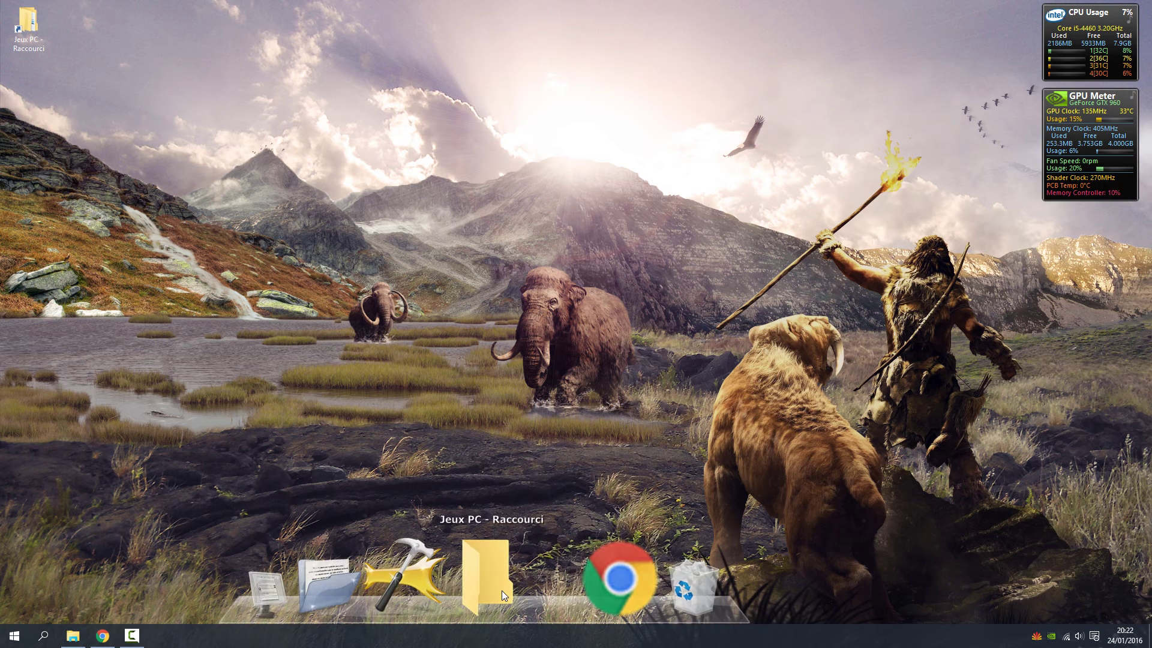
In the dock's style settings, set the icon text's outline opacity to 48% and shadow opacity to 29%.
{"action": "right_click", "coordinate": [513, 602]}
{"action": "left_click", "coordinate": [546, 551]}
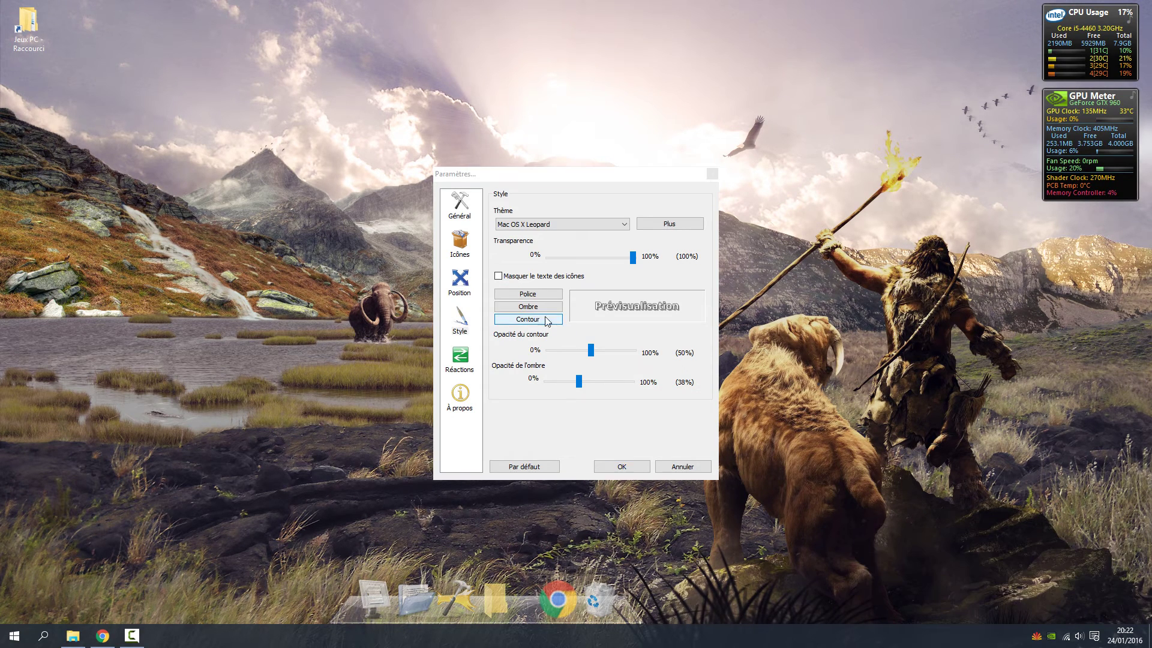
{"action": "mouse_move", "coordinate": [632, 257]}
{"action": "left_mouse_down"}
{"action": "mouse_move", "coordinate": [498, 267]}
{"action": "mouse_move", "coordinate": [642, 271]}
{"action": "left_mouse_up"}
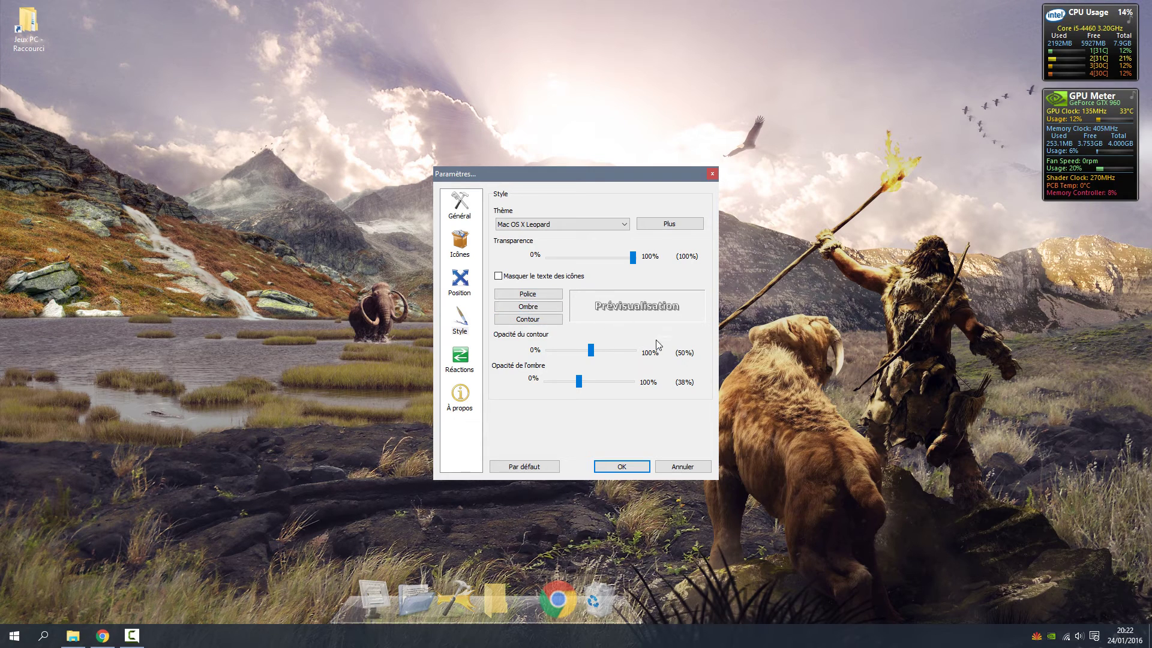
{"action": "left_click_drag", "start_coordinate": [592, 354], "coordinate": [570, 381]}
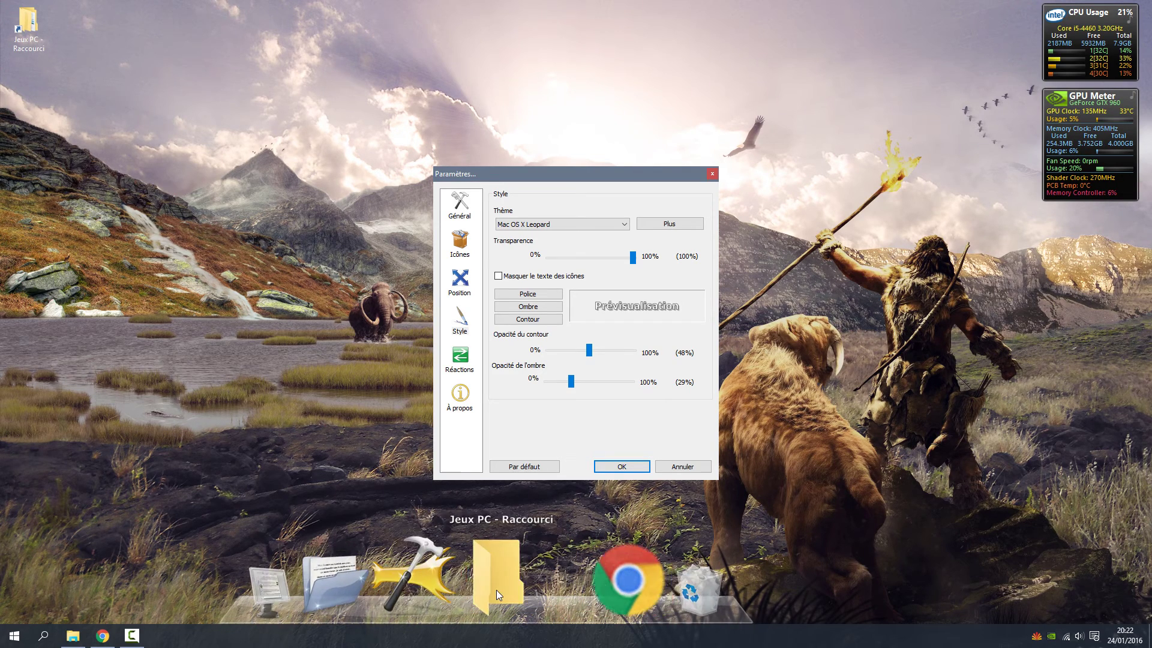
Set the dock's activation effect to Rebonds and test it by launching the Jeux PC shortcut.
{"action": "left_click", "coordinate": [467, 357]}
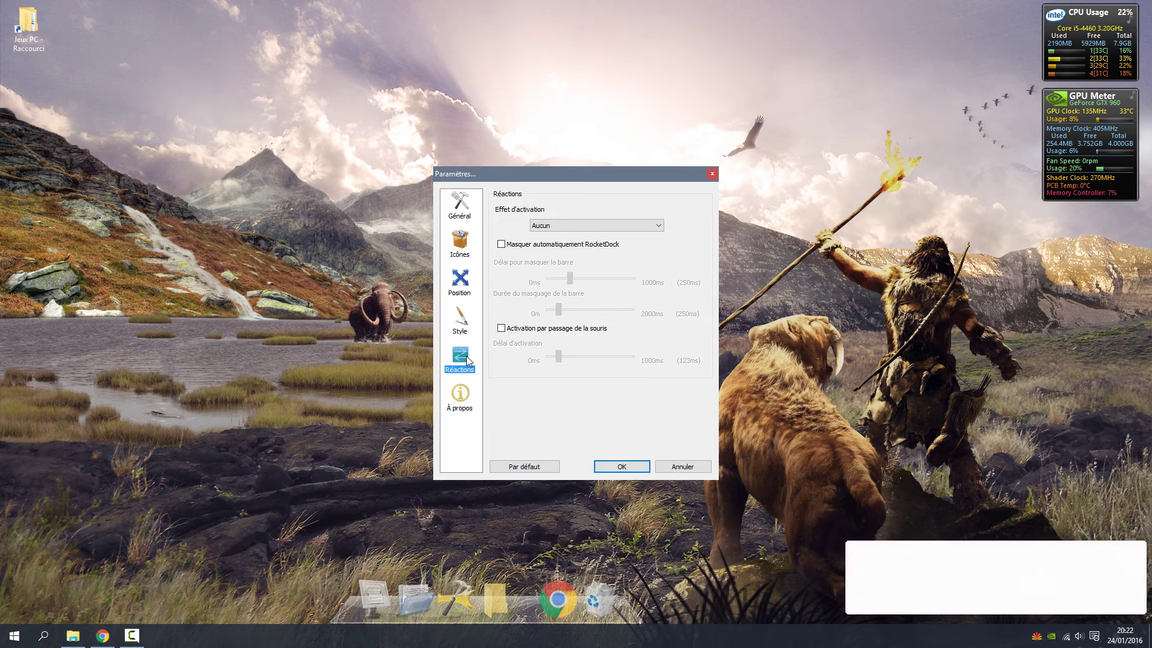
{"action": "left_click", "coordinate": [564, 227]}
{"action": "left_click", "coordinate": [557, 252]}
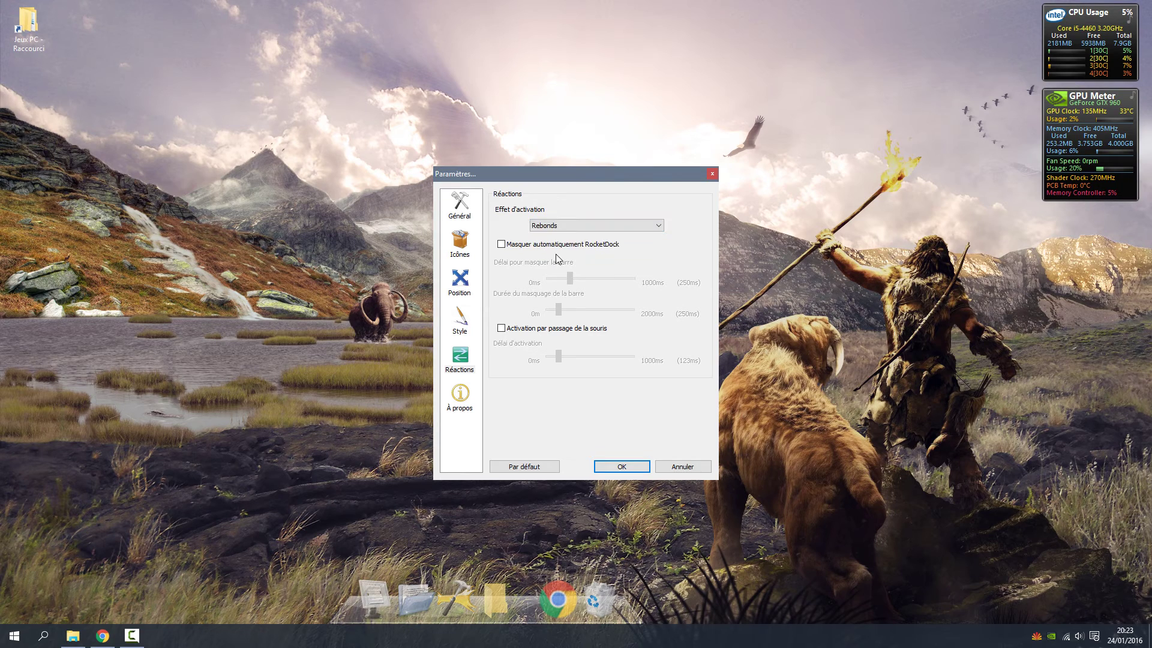
{"action": "left_click", "coordinate": [626, 462]}
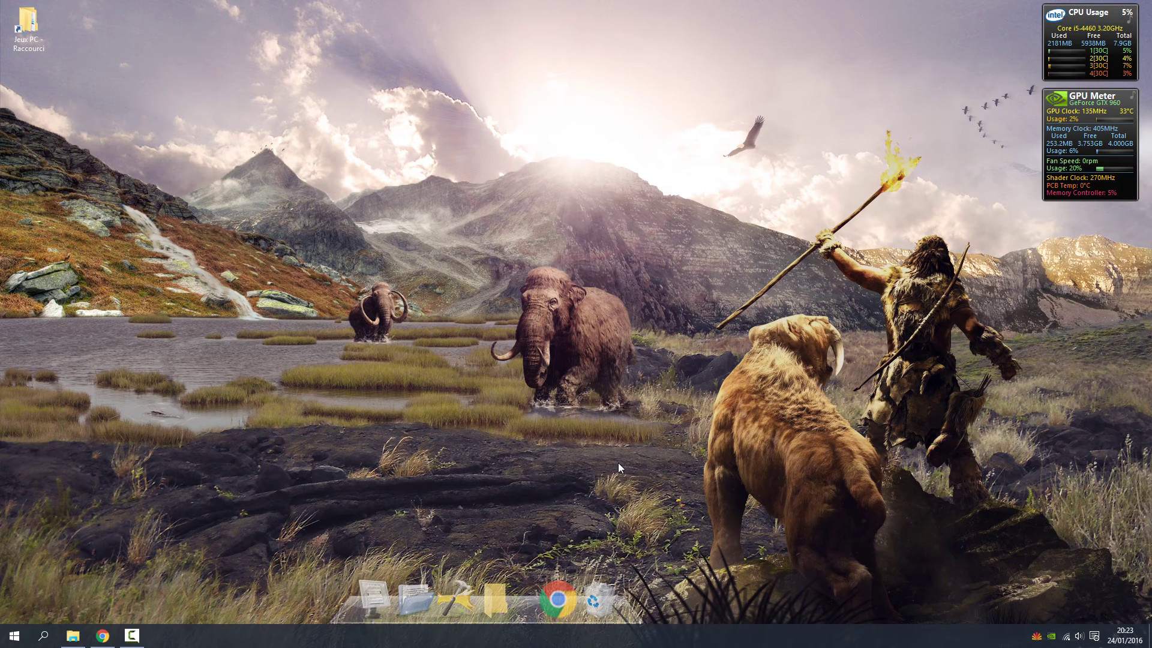
{"action": "left_click", "coordinate": [496, 591]}
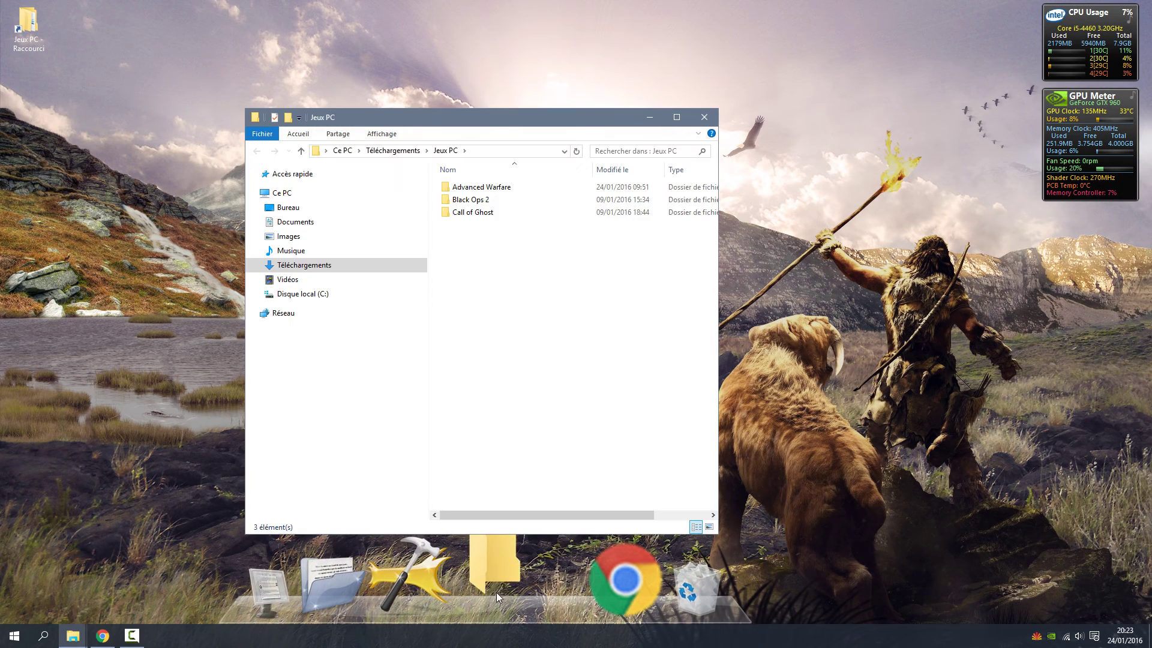
{"action": "left_click", "coordinate": [650, 117]}
Enable automatic hiding of RocketDock and reveal the hidden dock to test it.
{"action": "right_click", "coordinate": [529, 595]}
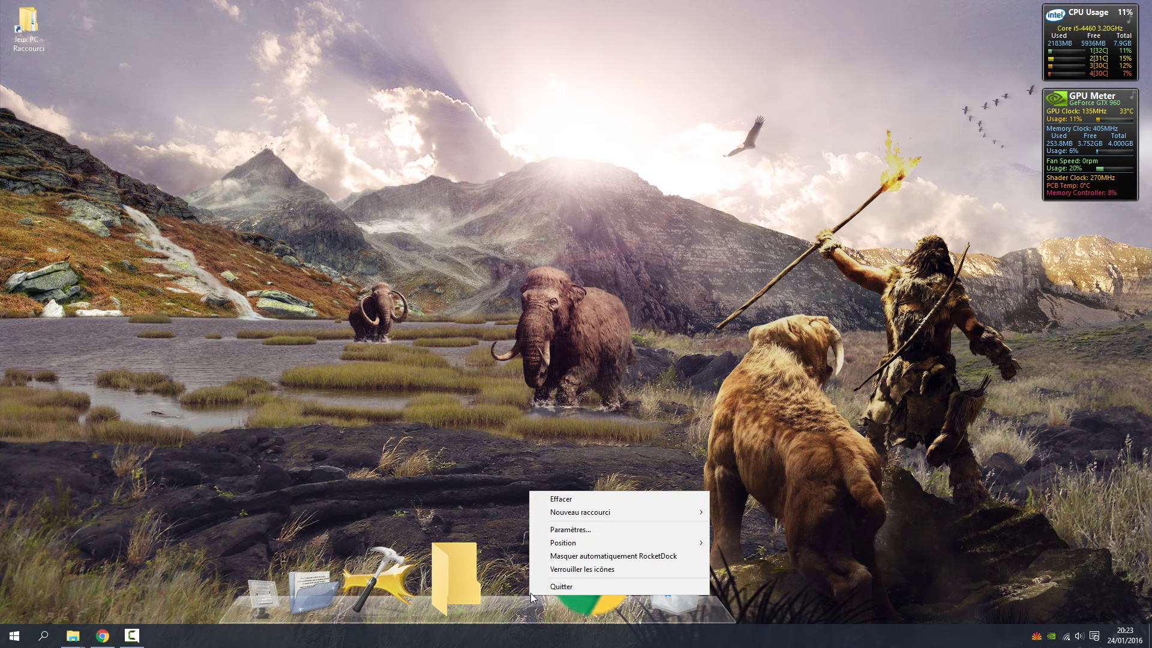
{"action": "left_click", "coordinate": [571, 559]}
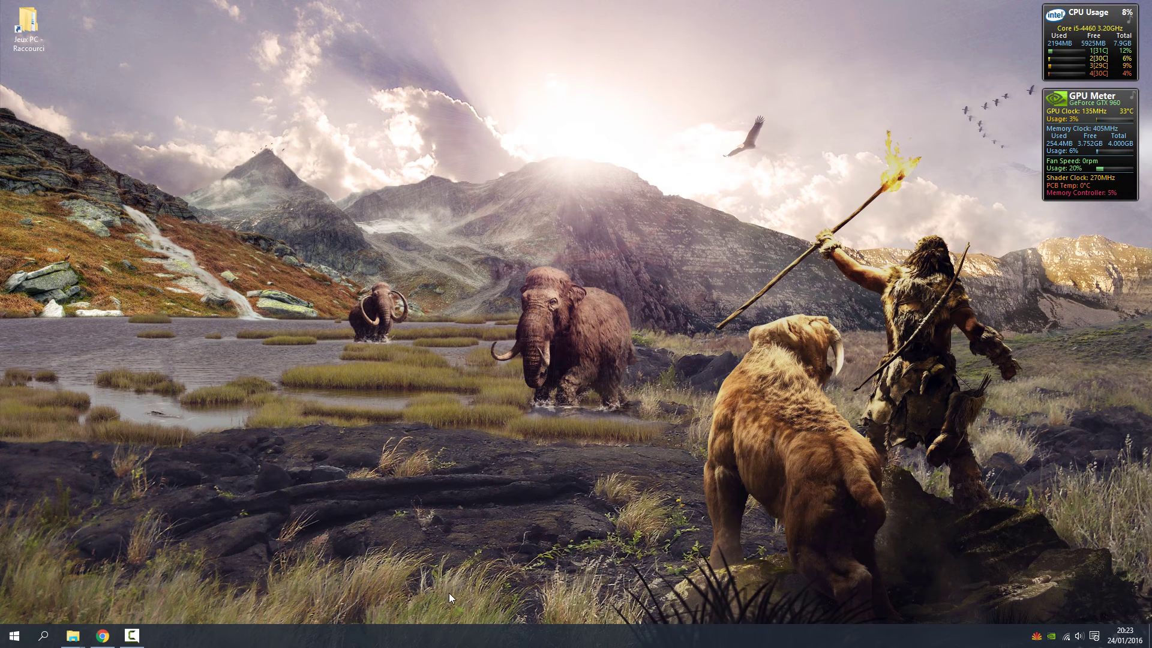
{"action": "mouse_move", "coordinate": [456, 617]}
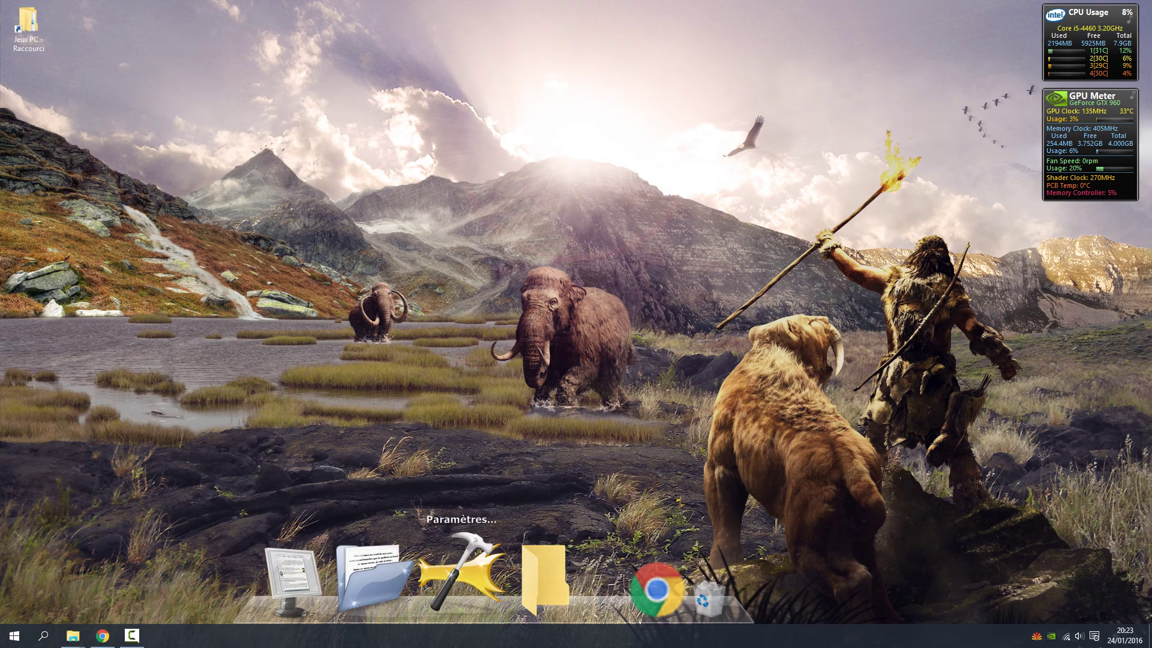